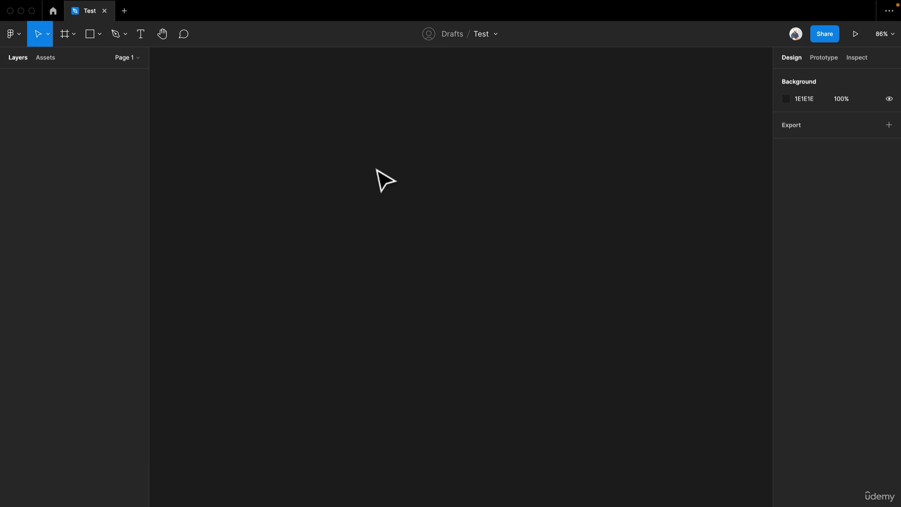
Step: Add an iPhone 13 / 13 Pro frame to the empty canvas and deselect it
{"action": "key", "text": "f"}
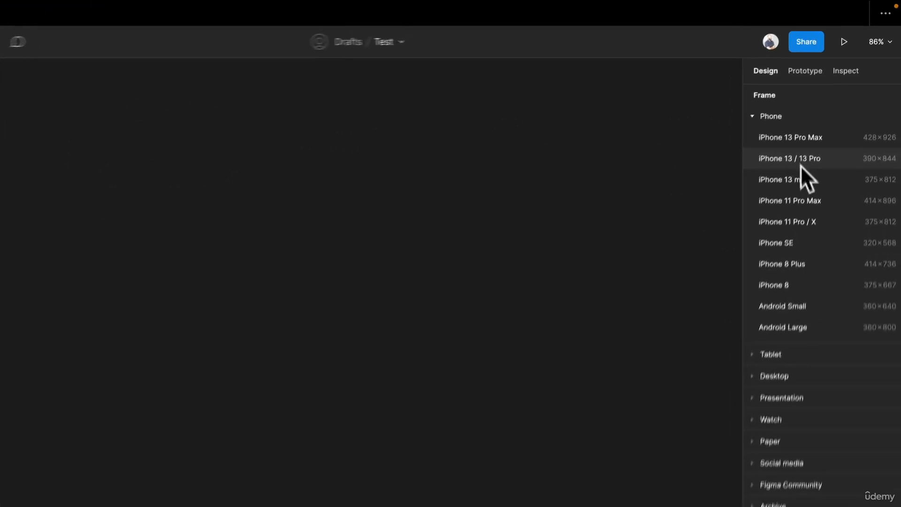
{"action": "left_click", "coordinate": [810, 182]}
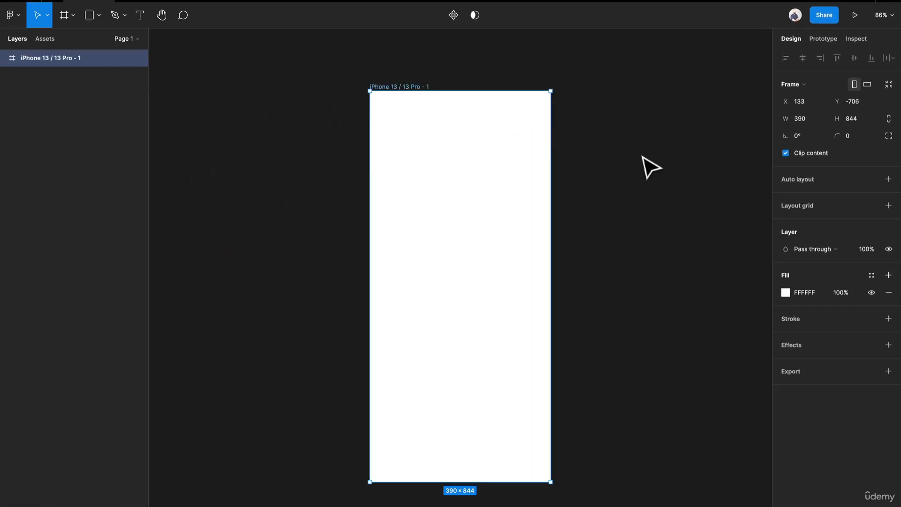
{"action": "left_click", "coordinate": [644, 193]}
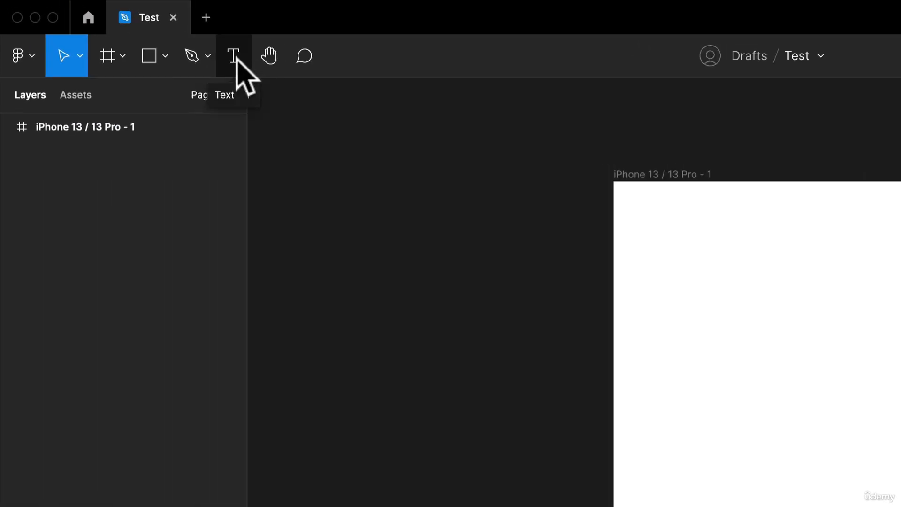
Step: Add a text layer near the frame's upper edge reading "Hello, welcome" followed by a first name
{"action": "left_click", "coordinate": [235, 56]}
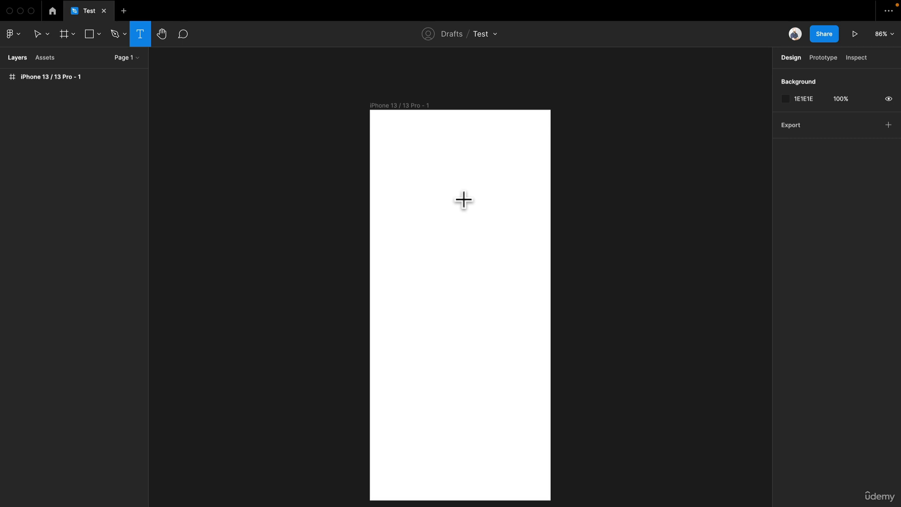
{"action": "scroll", "coordinate": [464, 199], "scroll_direction": "up", "scroll_amount": 5}
{"action": "left_click_drag", "start_coordinate": [432, 171], "coordinate": [413, 205]}
{"action": "scroll", "coordinate": [347, 166], "scroll_direction": "up", "scroll_amount": 2}
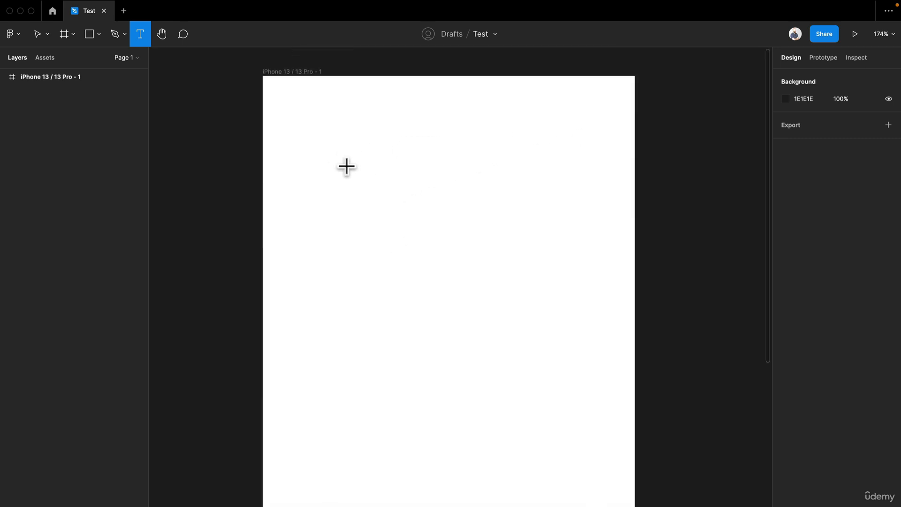
{"action": "scroll", "coordinate": [346, 166], "scroll_direction": "up", "scroll_amount": 2}
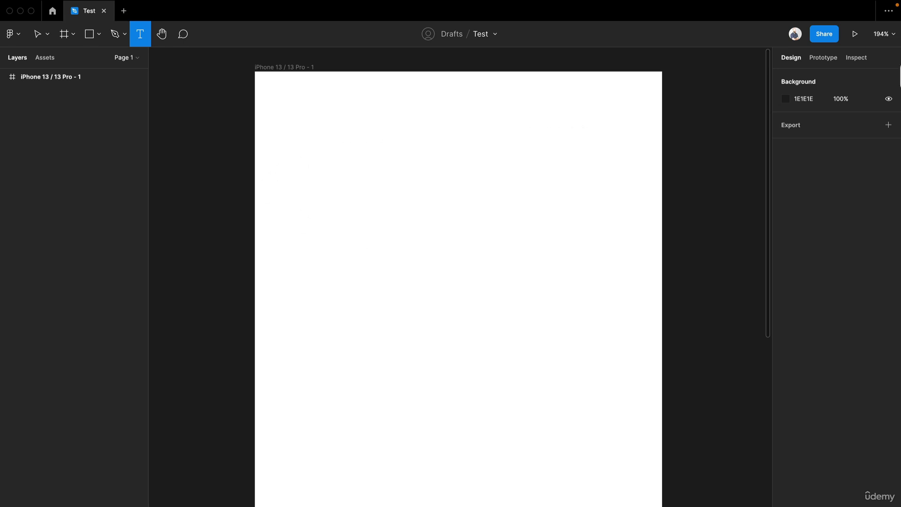
{"action": "left_click", "coordinate": [893, 35]}
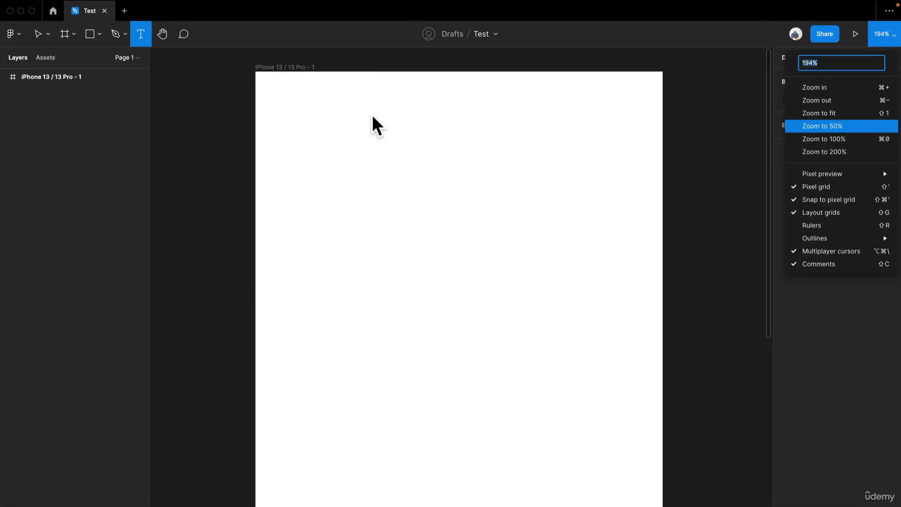
{"action": "left_click", "coordinate": [276, 68]}
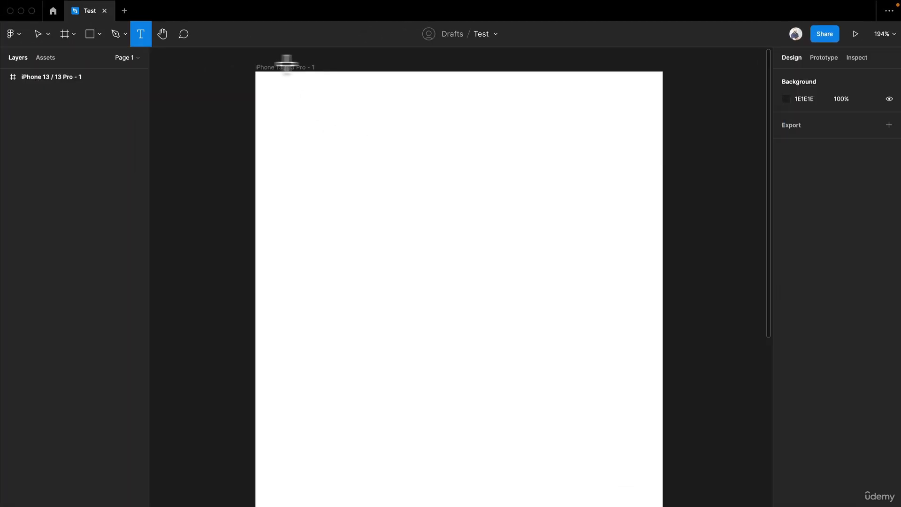
{"action": "scroll", "coordinate": [357, 124], "scroll_direction": "up", "scroll_amount": 3}
{"action": "scroll", "coordinate": [358, 125], "scroll_direction": "down", "scroll_amount": 1}
{"action": "left_click_drag", "start_coordinate": [358, 126], "coordinate": [341, 172]}
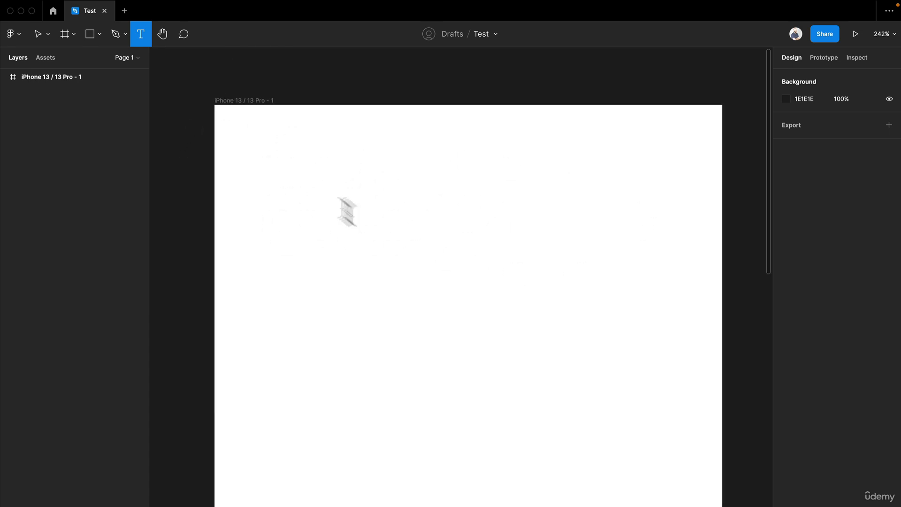
{"action": "left_click", "coordinate": [341, 206]}
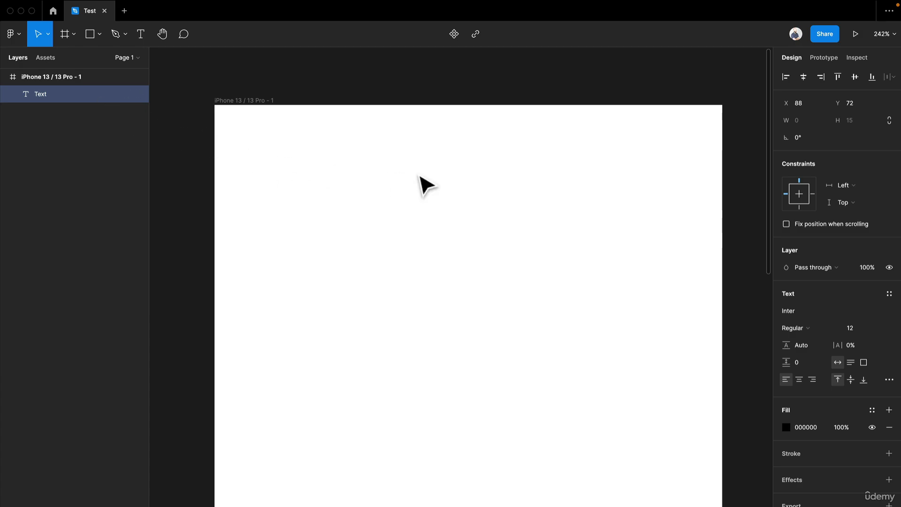
{"action": "type", "text": "Hello"}
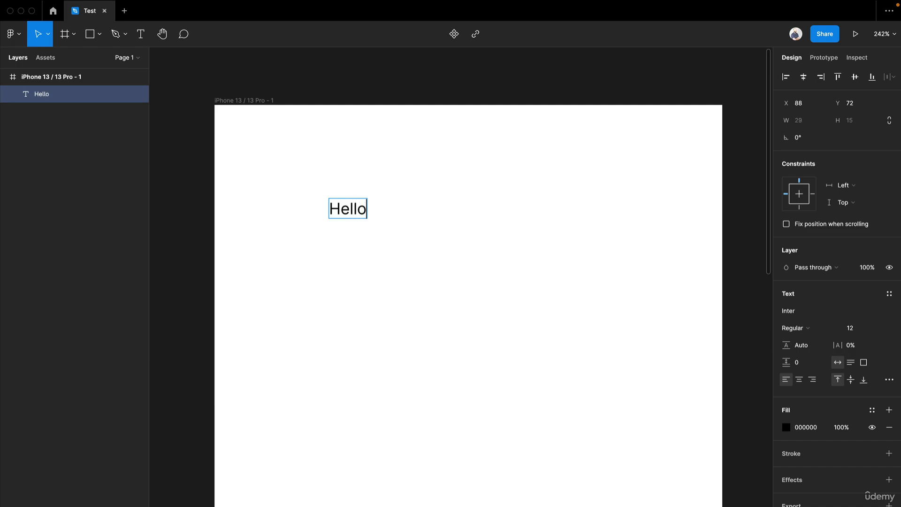
{"action": "type", "text": ", welcome t"}
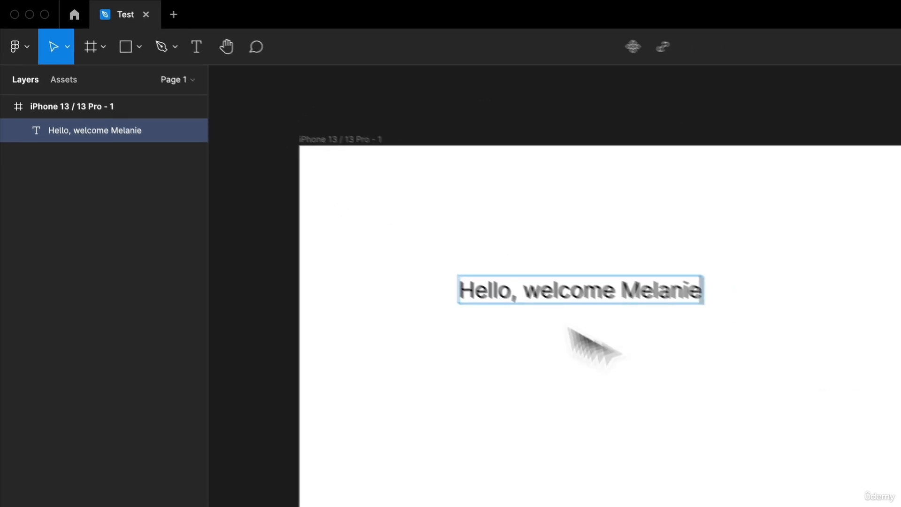
{"action": "key", "text": "Escape"}
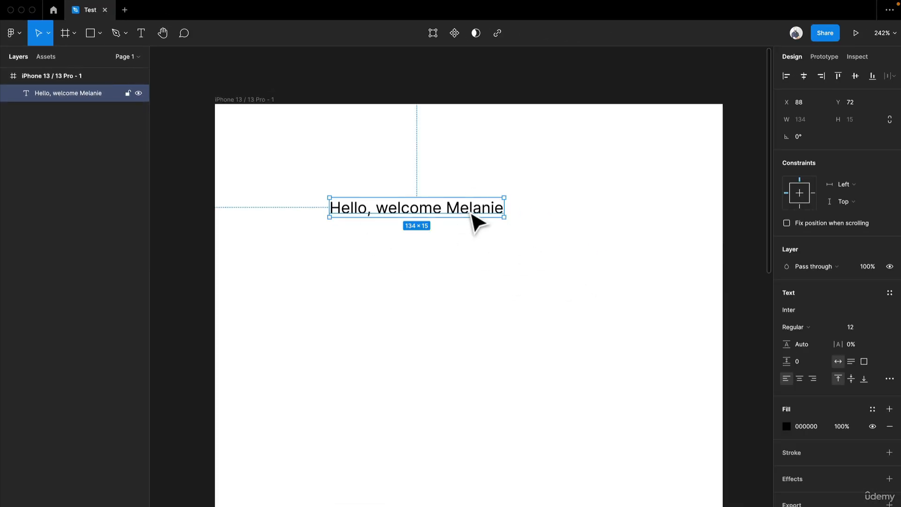
Step: Move the greeting text to X 65, Y 64 and resize its box to about 186 × 46
{"action": "left_click_drag", "start_coordinate": [475, 222], "coordinate": [445, 211]}
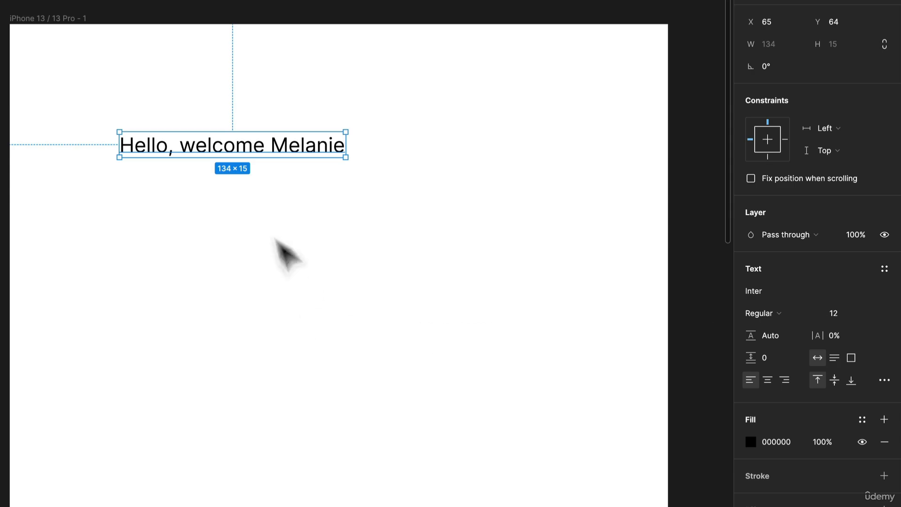
{"action": "left_click_drag", "start_coordinate": [347, 158], "coordinate": [397, 399]}
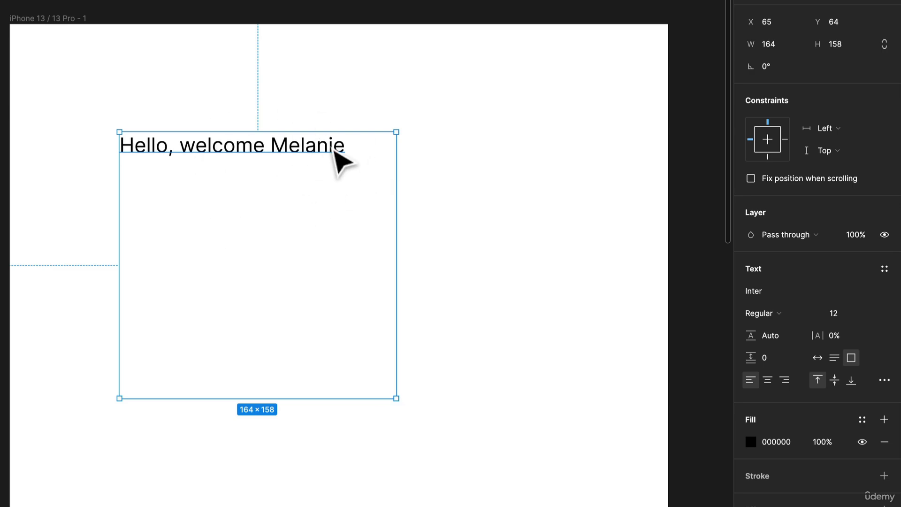
{"action": "left_click", "coordinate": [409, 288]}
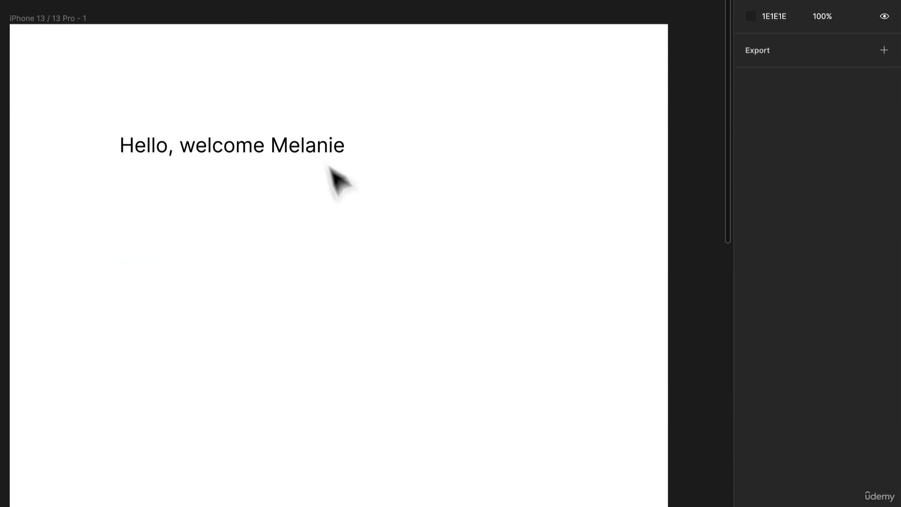
{"action": "left_click", "coordinate": [337, 169]}
{"action": "left_click_drag", "start_coordinate": [396, 184], "coordinate": [432, 178]}
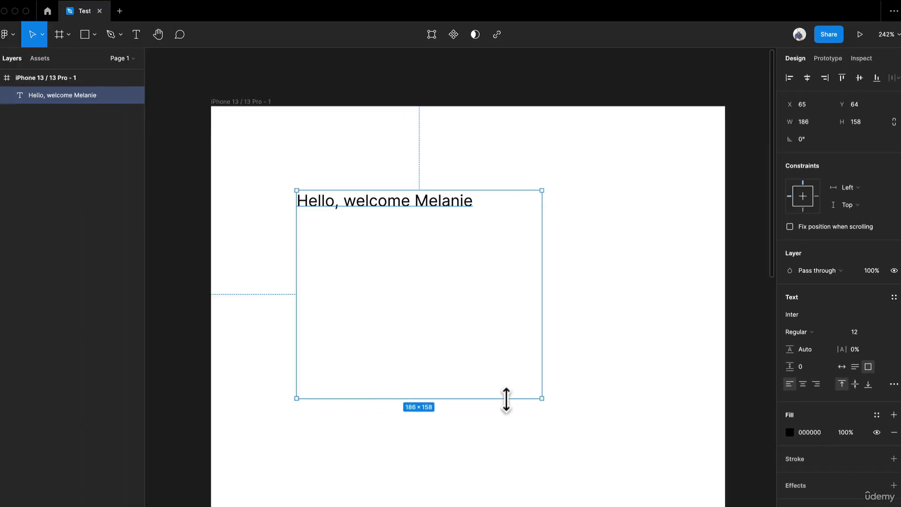
{"action": "left_click_drag", "start_coordinate": [504, 398], "coordinate": [545, 256]}
{"action": "left_click_drag", "start_coordinate": [651, 280], "coordinate": [587, 207]}
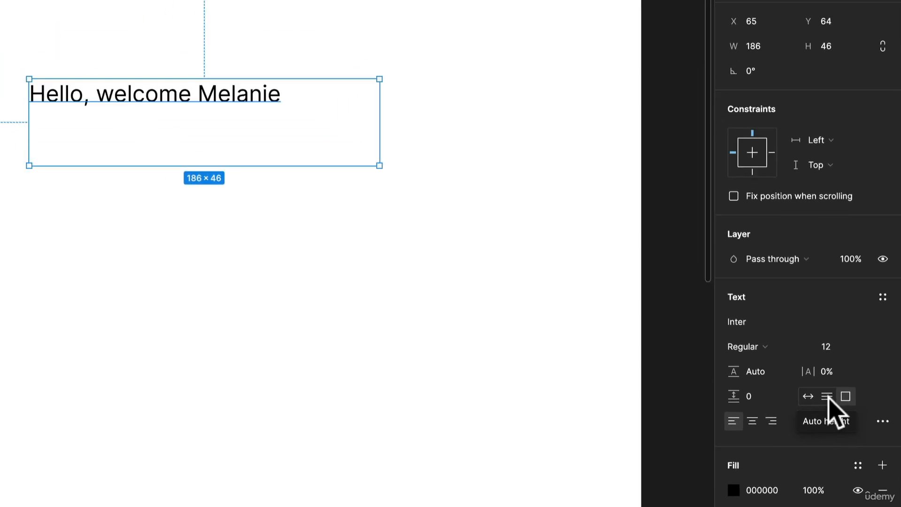
Step: Set the greeting's text box to auto height and widen it to about 283
{"action": "left_click", "coordinate": [827, 397]}
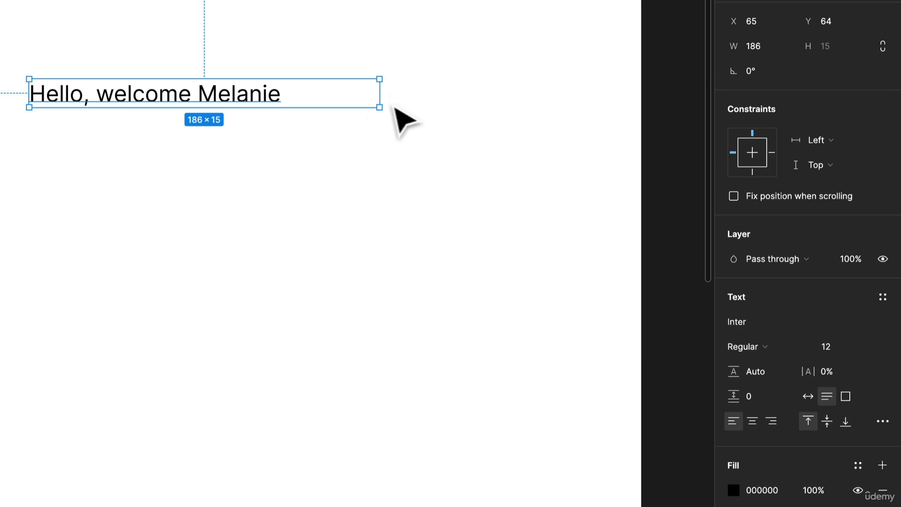
{"action": "left_click_drag", "start_coordinate": [386, 102], "coordinate": [563, 103]}
Step: Append filler text such as "sdsd" to the greeting over several lines, with blank lines in between
{"action": "double_click", "coordinate": [336, 92]}
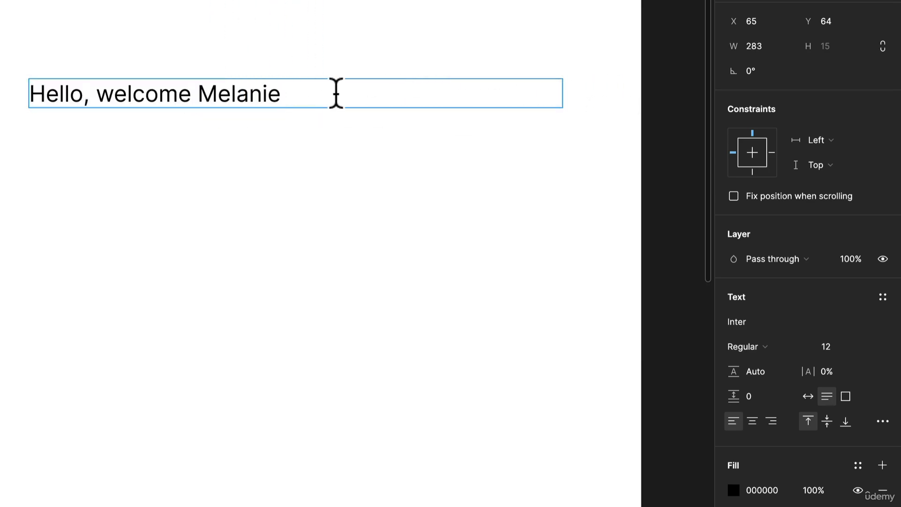
{"action": "type", "text": "sdsd"}
{"action": "key", "text": "Return"}
{"action": "type", "text": "sdsdsd"}
{"action": "key", "text": "Return"}
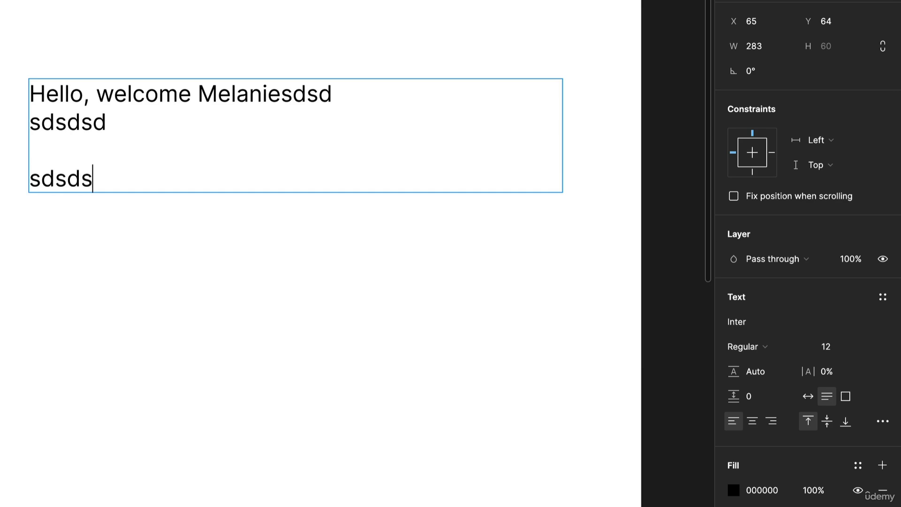
{"action": "type", "text": "sdsdsd  sdsdsd"}
{"action": "key", "text": "Return"}
{"action": "key", "text": "Return"}
{"action": "type", "text": "sdsd"}
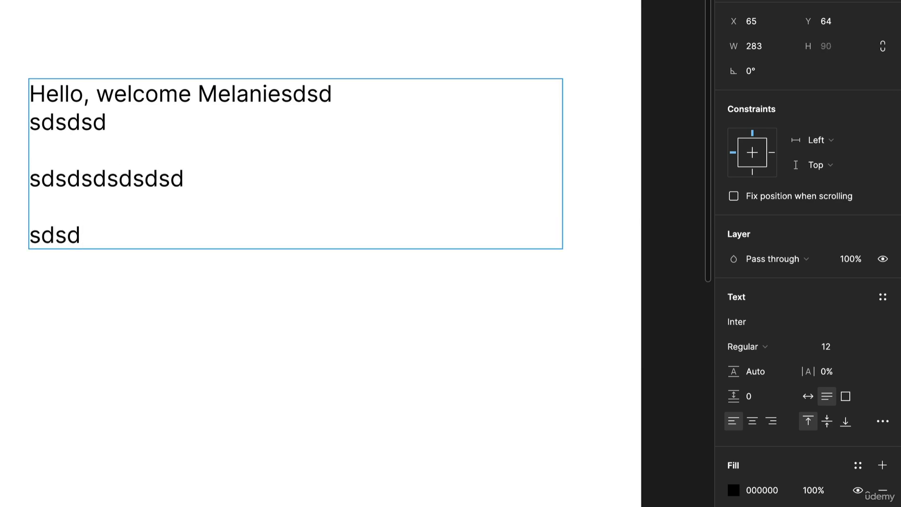
Step: Delete all filler text after the greeting's first name and finish editing the text
{"action": "key", "text": "ctrl+a"}
{"action": "left_click", "coordinate": [299, 178]}
{"action": "left_click_drag", "start_coordinate": [218, 230], "coordinate": [294, 99]}
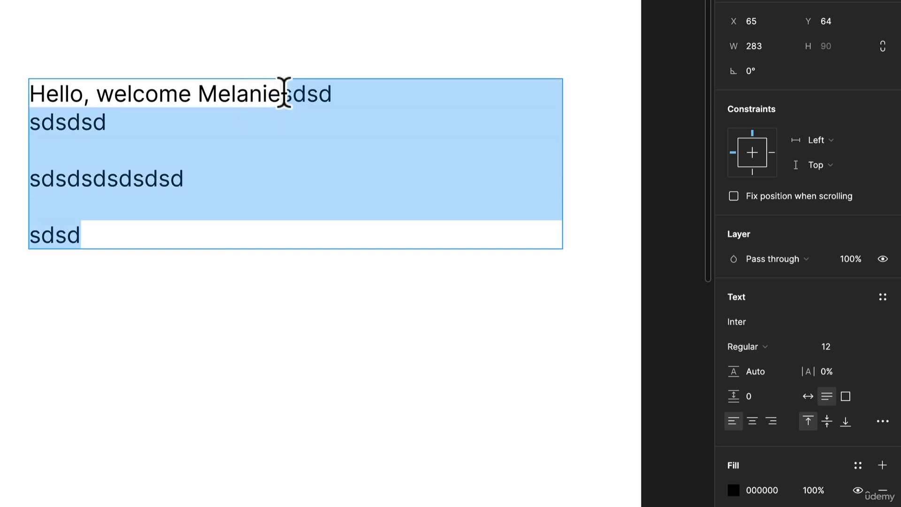
{"action": "key", "text": "BackSpace"}
{"action": "key", "text": "Escape"}
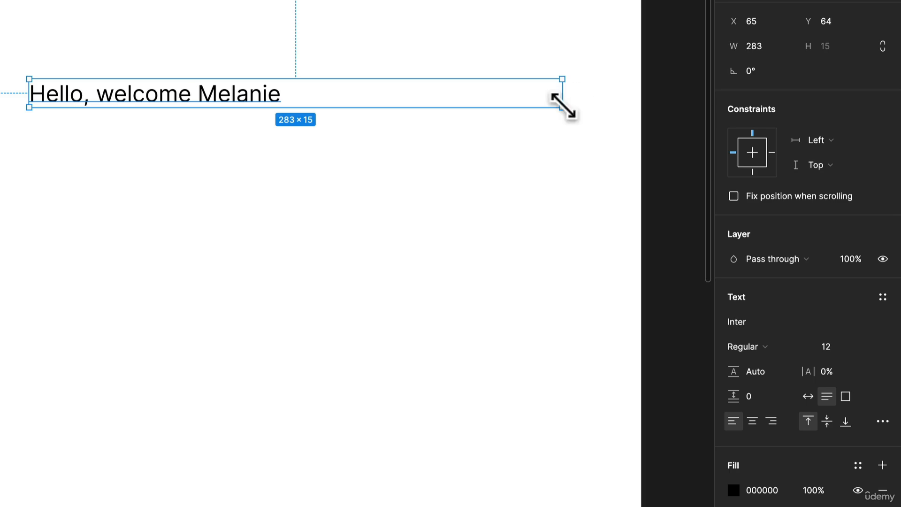
Step: Set the greeting's text box to auto width and move it to X 25, Y 29
{"action": "left_click_drag", "start_coordinate": [563, 107], "coordinate": [465, 128]}
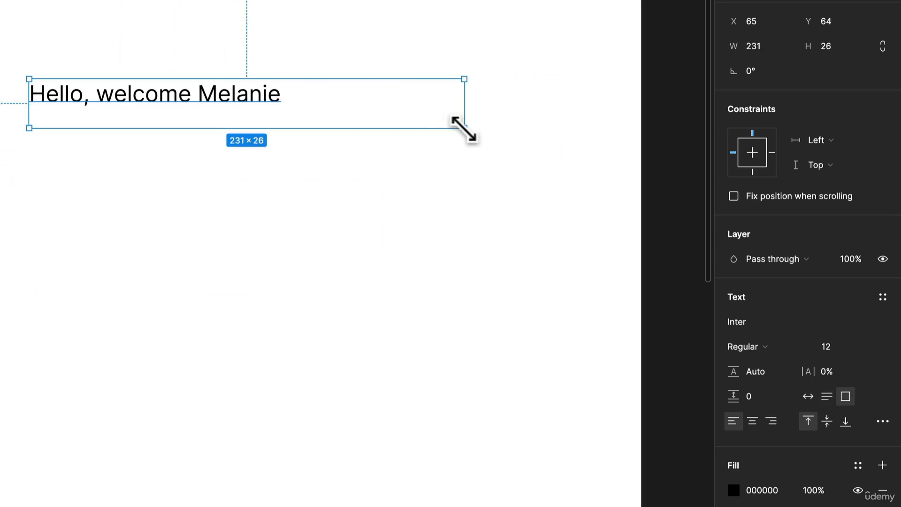
{"action": "key", "text": "ctrl+z"}
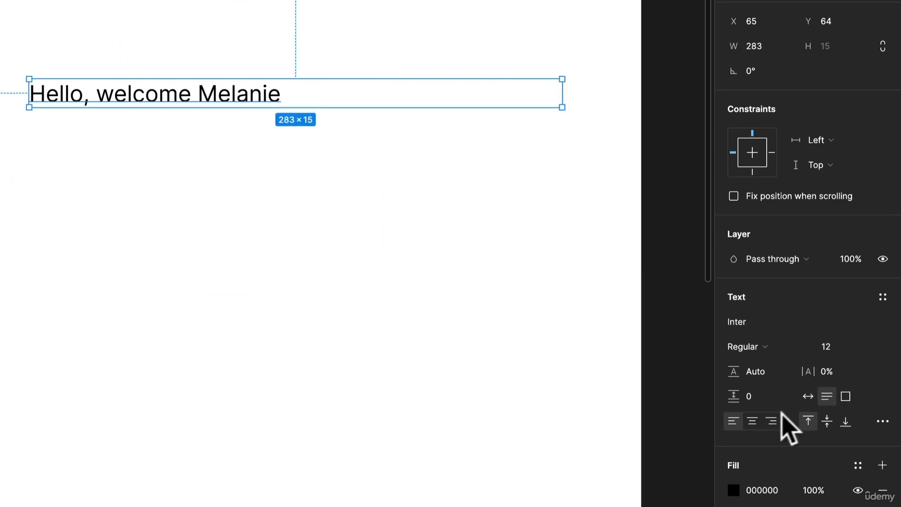
{"action": "left_click", "coordinate": [808, 397]}
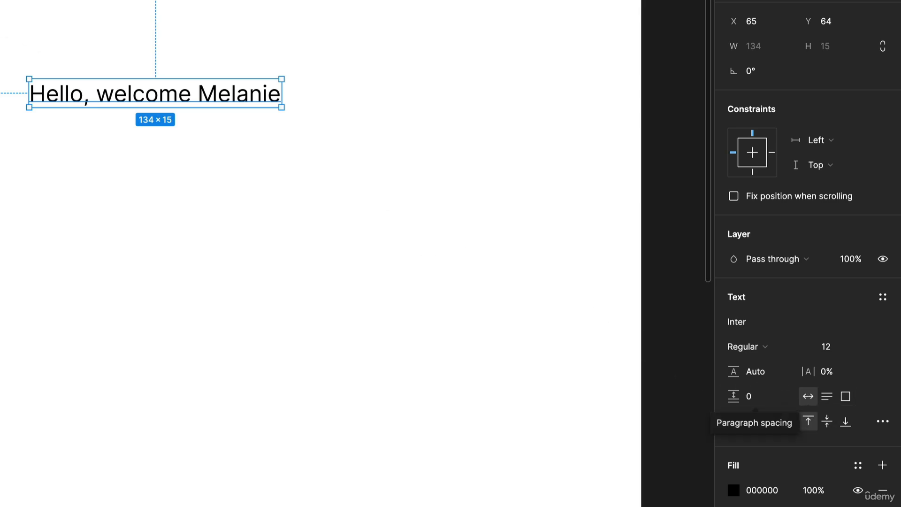
{"action": "mouse_move", "coordinate": [210, 100]}
{"action": "left_mouse_down"}
{"action": "mouse_move", "coordinate": [138, 41]}
{"action": "mouse_move", "coordinate": [218, 116]}
{"action": "left_mouse_up"}
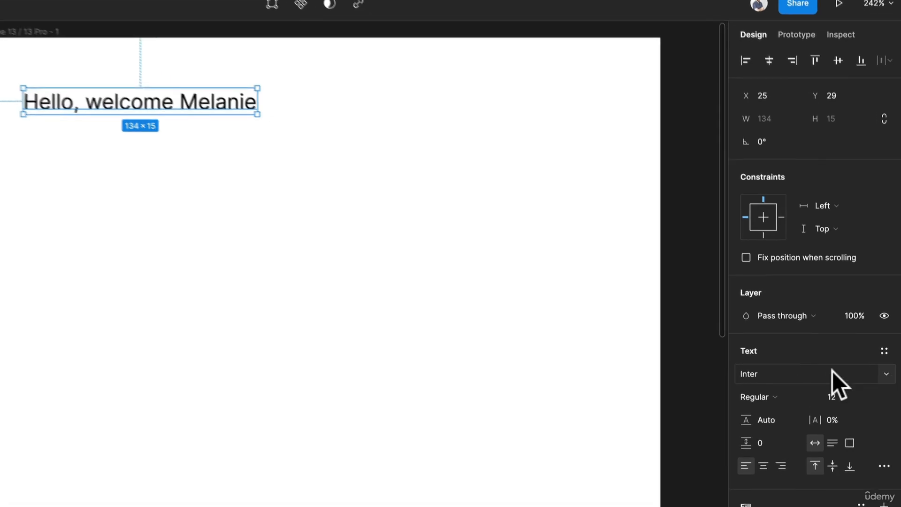
Step: Try the Bold weight on the greeting text and settle on Semi Bold
{"action": "left_click", "coordinate": [773, 397]}
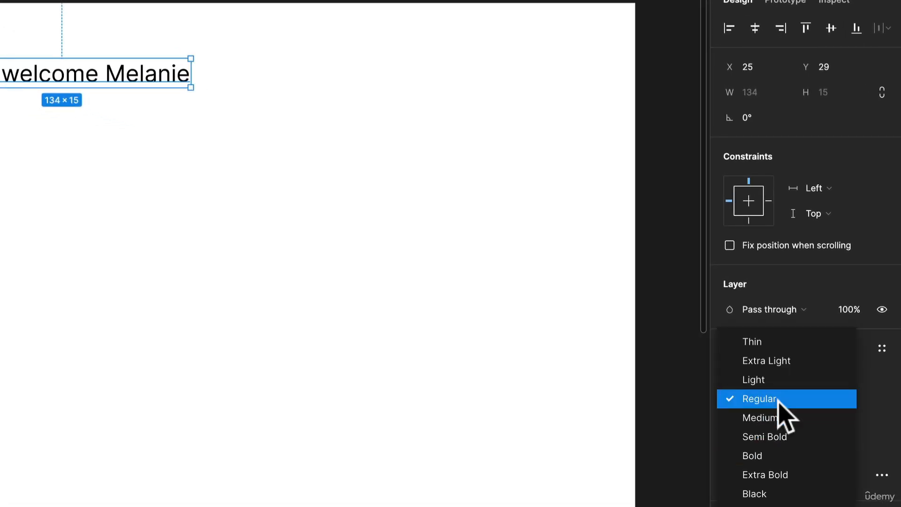
{"action": "left_click", "coordinate": [777, 456]}
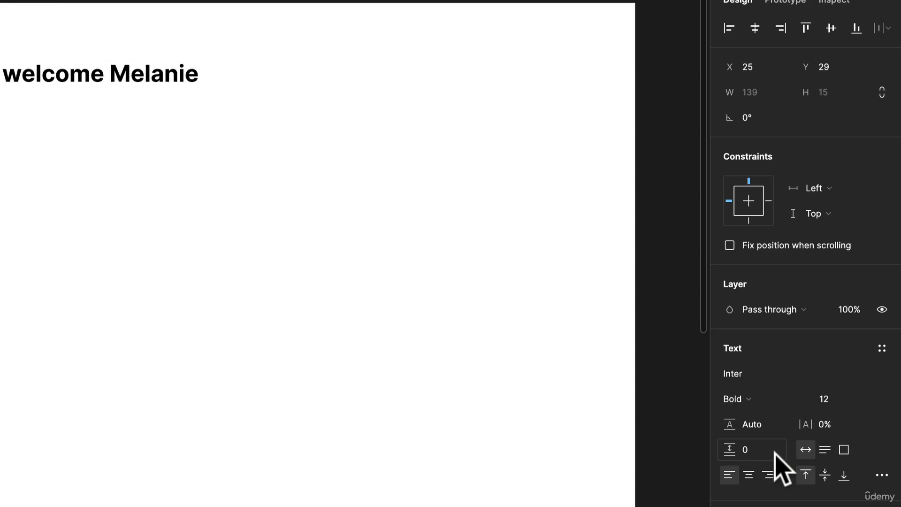
{"action": "left_click", "coordinate": [770, 399]}
{"action": "left_click", "coordinate": [775, 380]}
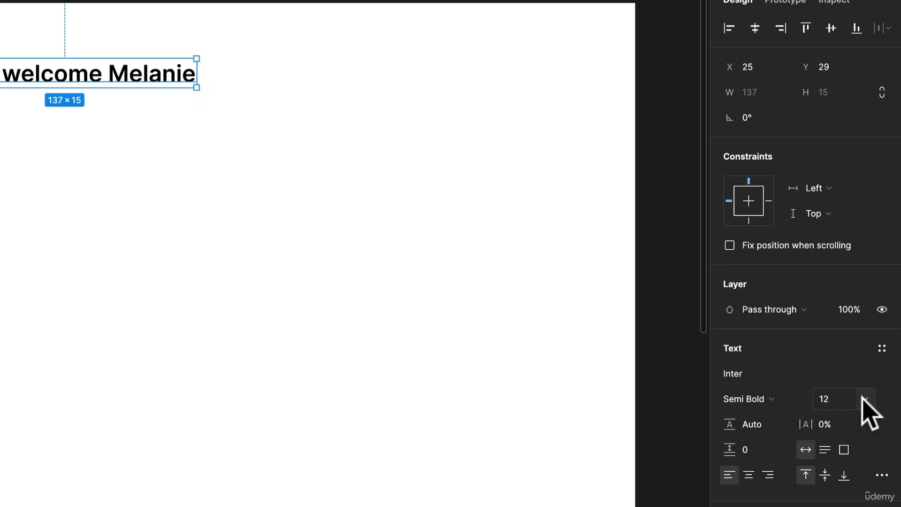
Step: Try font size 48 on the greeting text and settle on 24
{"action": "left_click", "coordinate": [863, 399]}
{"action": "left_click", "coordinate": [864, 450]}
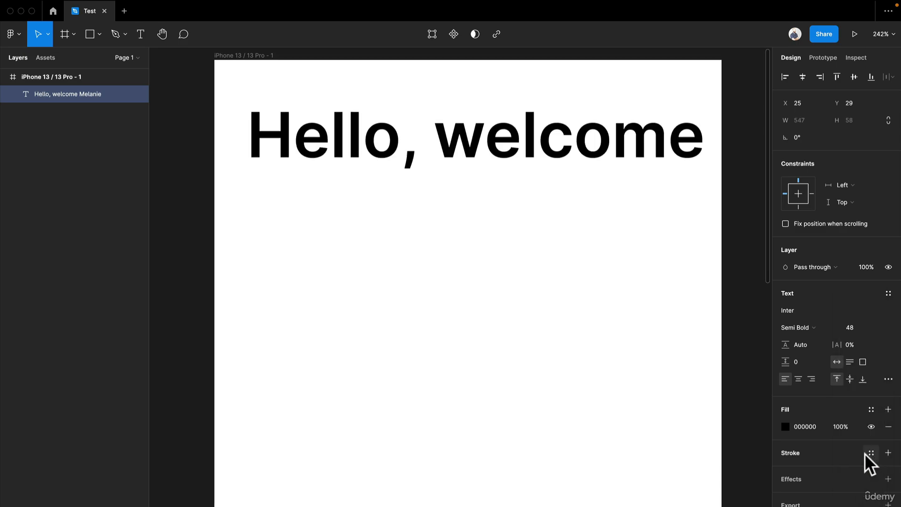
{"action": "left_click", "coordinate": [874, 327]}
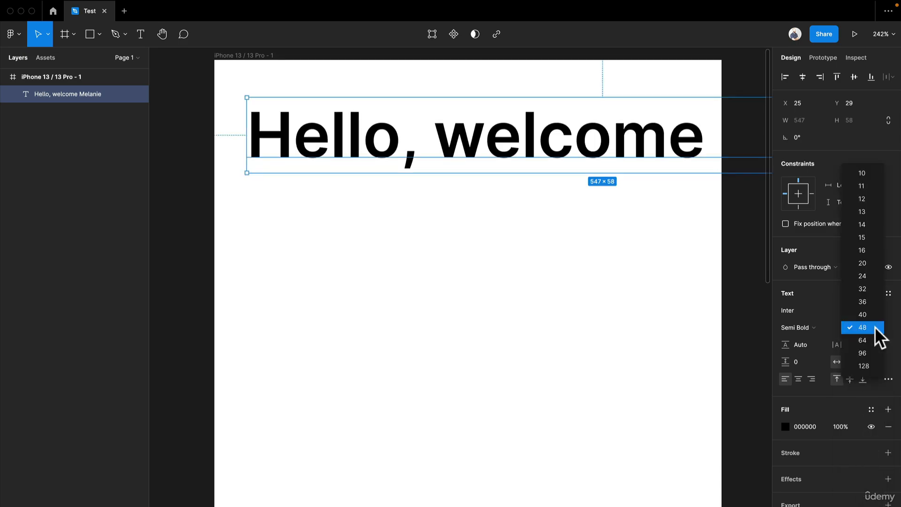
{"action": "left_click", "coordinate": [867, 277]}
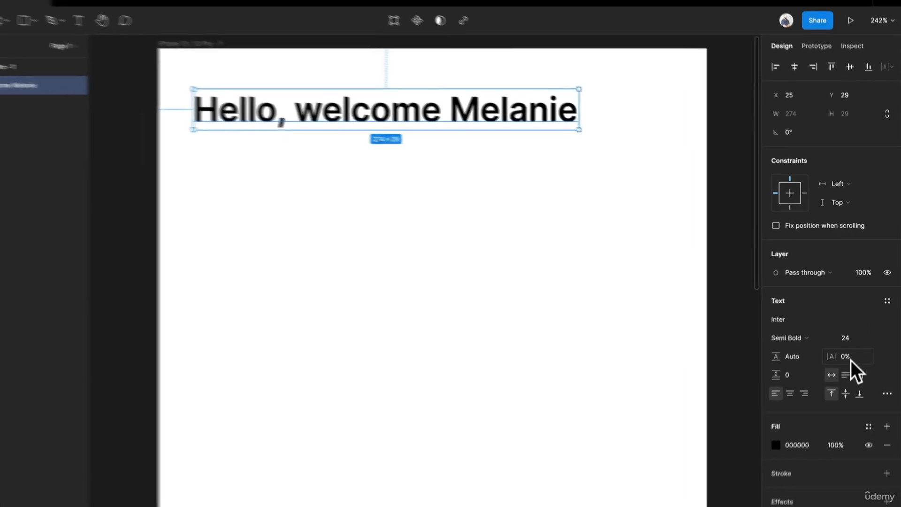
Step: Try a letter spacing of 4% on the greeting text, then undo it
{"action": "left_click", "coordinate": [856, 345]}
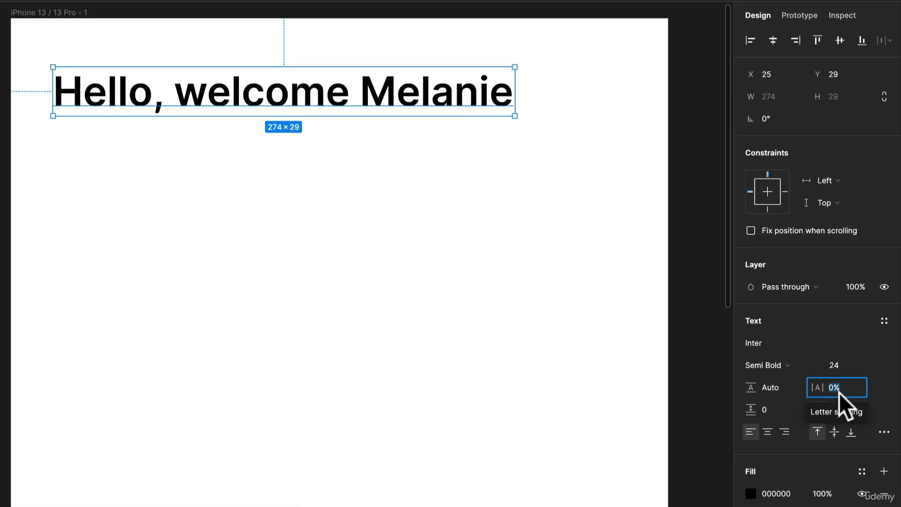
{"action": "type", "text": "4"}
{"action": "key", "text": "Return"}
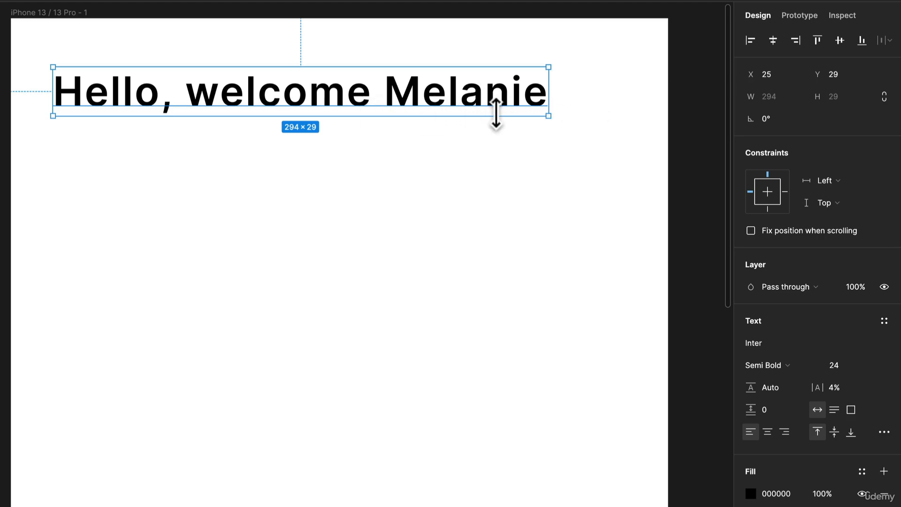
{"action": "key", "text": "ctrl+z"}
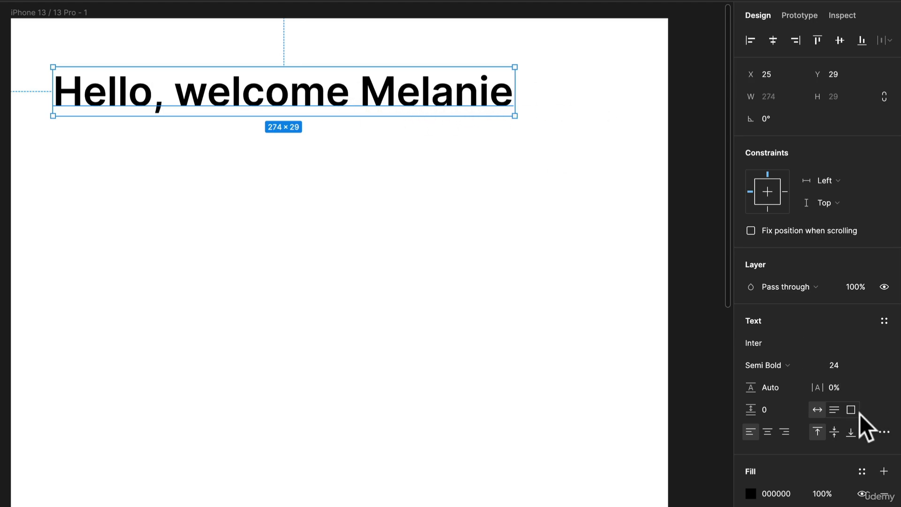
Step: Set the greeting's line height to 115% and place a duplicate of it directly below at about X 25, Y 76
{"action": "left_click", "coordinate": [775, 391]}
{"action": "key", "text": "Return"}
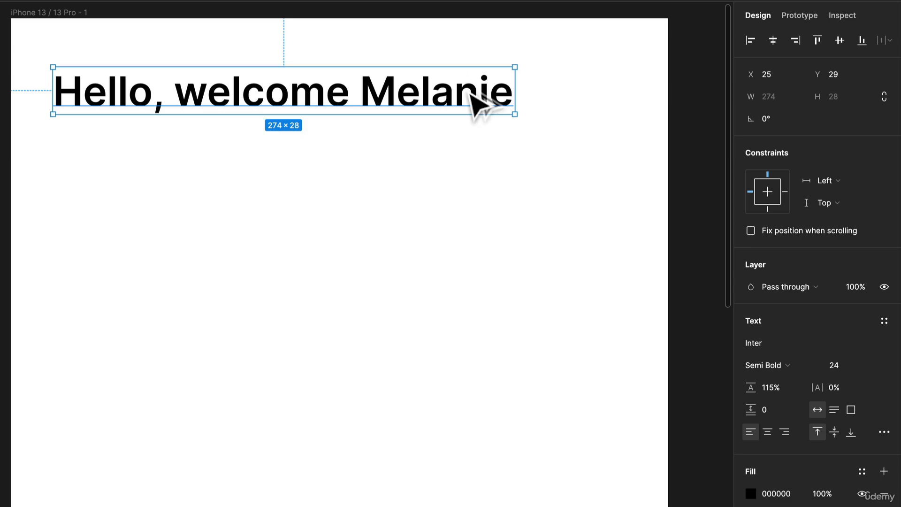
{"action": "left_click_drag", "start_coordinate": [471, 92], "coordinate": [483, 173]}
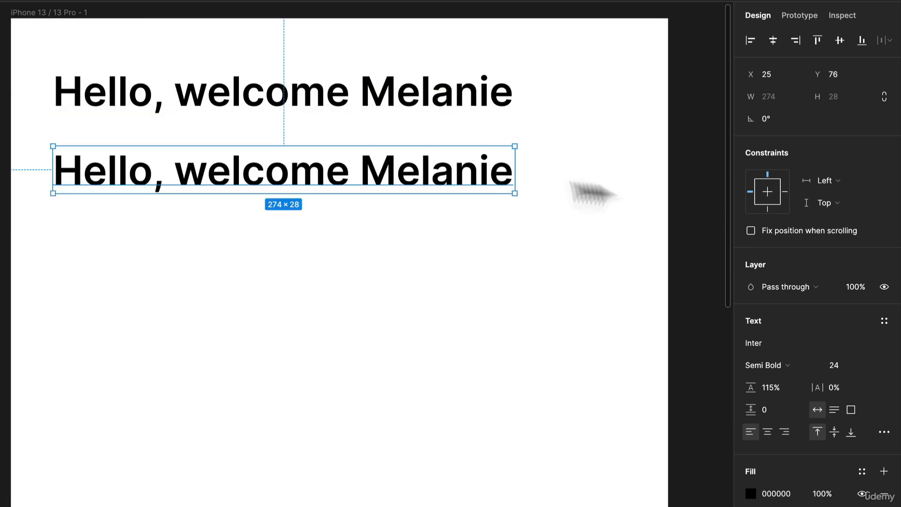
{"action": "left_click", "coordinate": [528, 192]}
{"action": "left_click", "coordinate": [493, 183]}
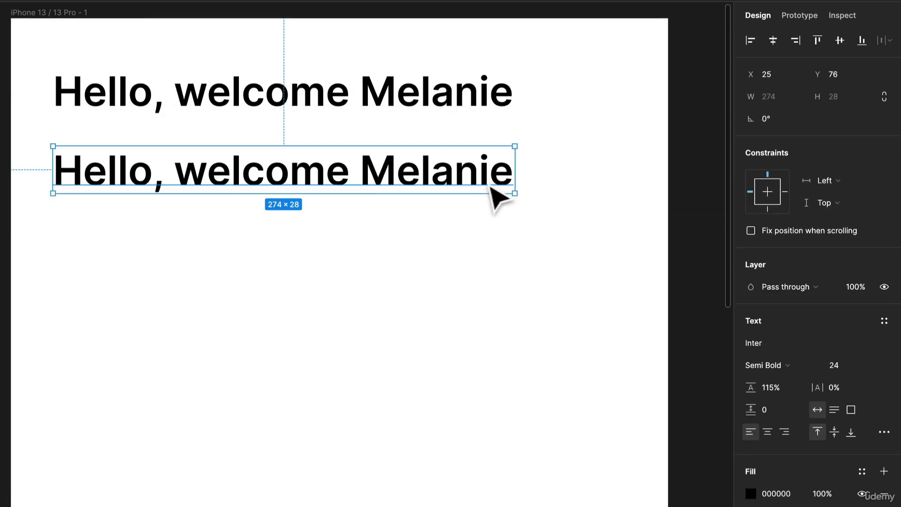
Step: Replace the duplicated greeting's text with 4 sentences of filler using the Lorem ipsum plugin
{"action": "double_click", "coordinate": [371, 185]}
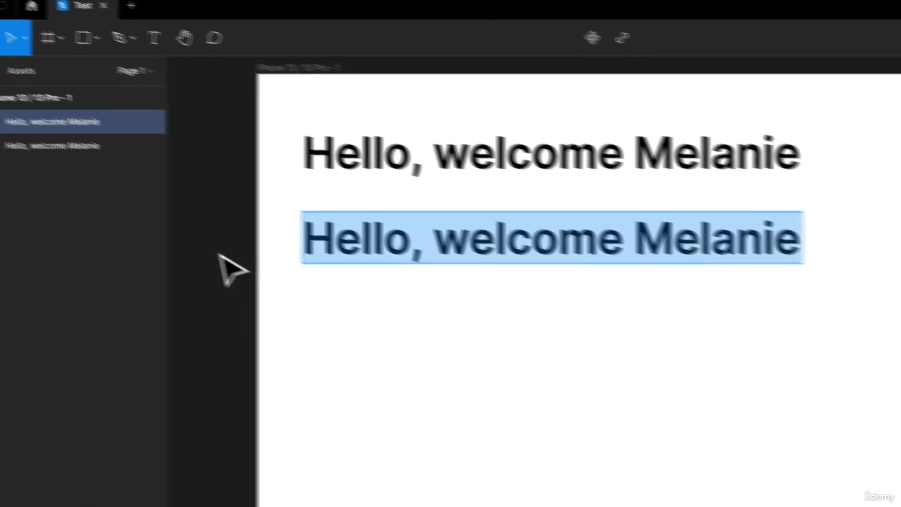
{"action": "key", "text": "Escape"}
{"action": "right_click", "coordinate": [198, 197]}
{"action": "mouse_move", "coordinate": [260, 330]}
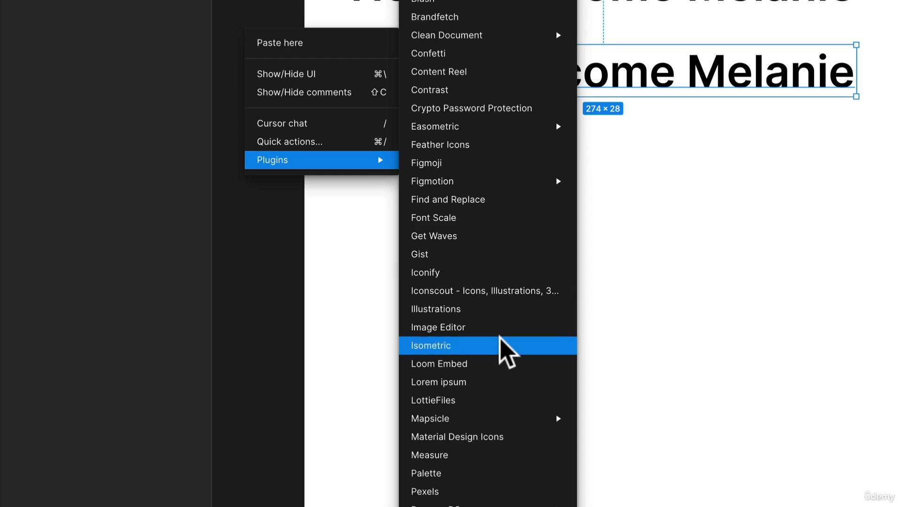
{"action": "left_click", "coordinate": [492, 379]}
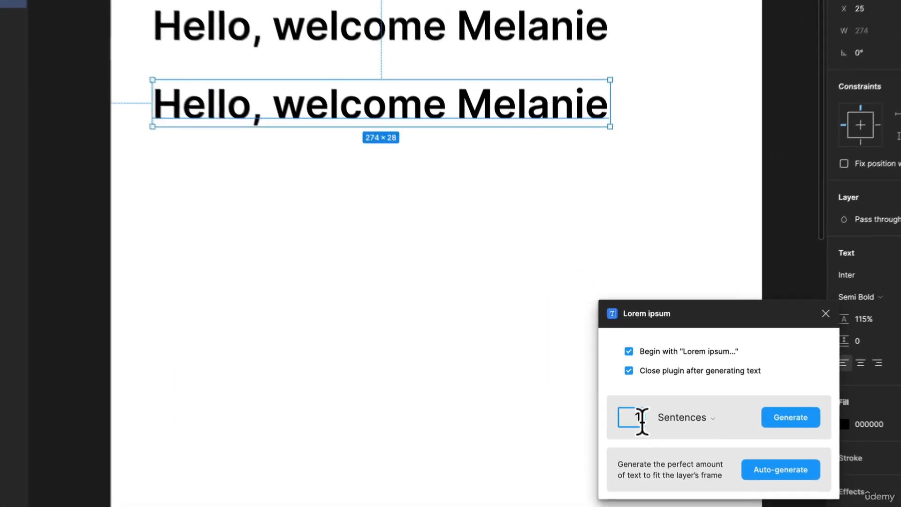
{"action": "double_click", "coordinate": [638, 417]}
{"action": "type", "text": "4"}
{"action": "left_click", "coordinate": [795, 419]}
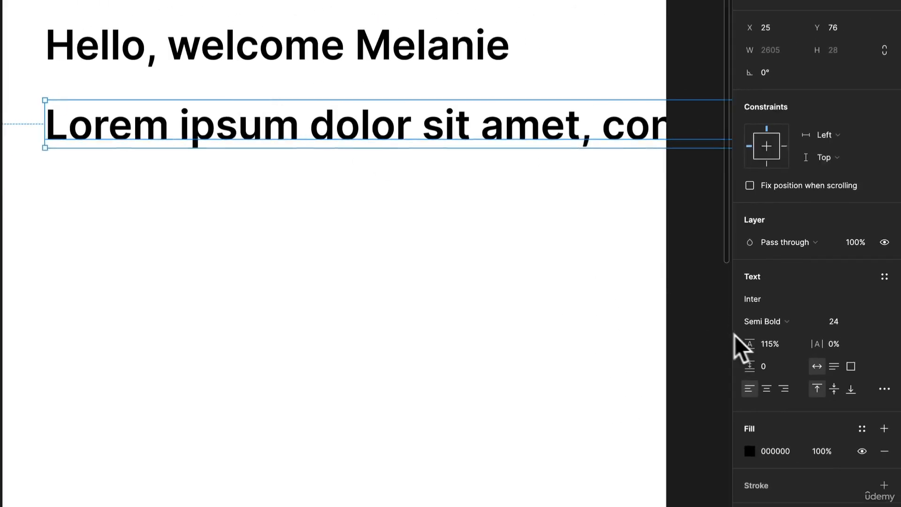
Step: Set the lorem ipsum text's font size to 14
{"action": "left_click", "coordinate": [869, 322]}
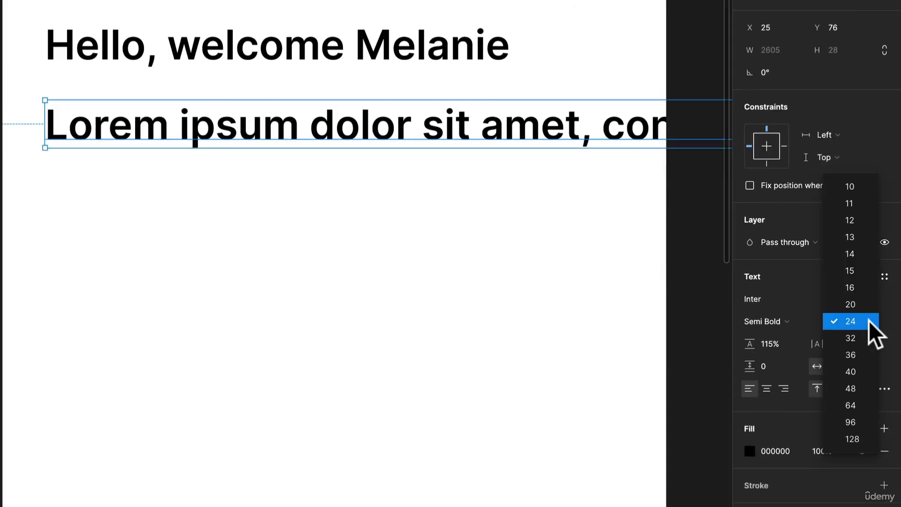
{"action": "left_click", "coordinate": [862, 249]}
{"action": "scroll", "coordinate": [505, 183], "scroll_direction": "down", "scroll_amount": 3}
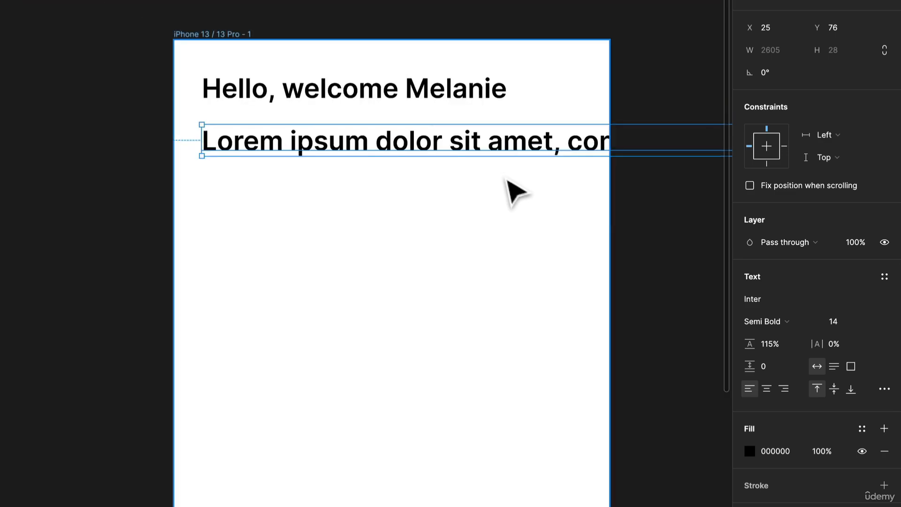
{"action": "left_click_drag", "start_coordinate": [596, 257], "coordinate": [411, 245]}
{"action": "left_click", "coordinate": [494, 239]}
{"action": "left_click", "coordinate": [378, 129]}
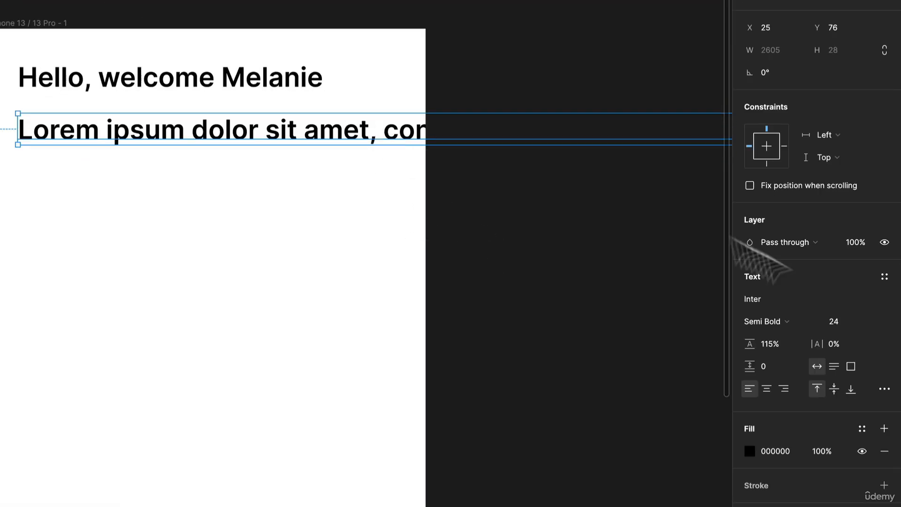
{"action": "left_click", "coordinate": [867, 322]}
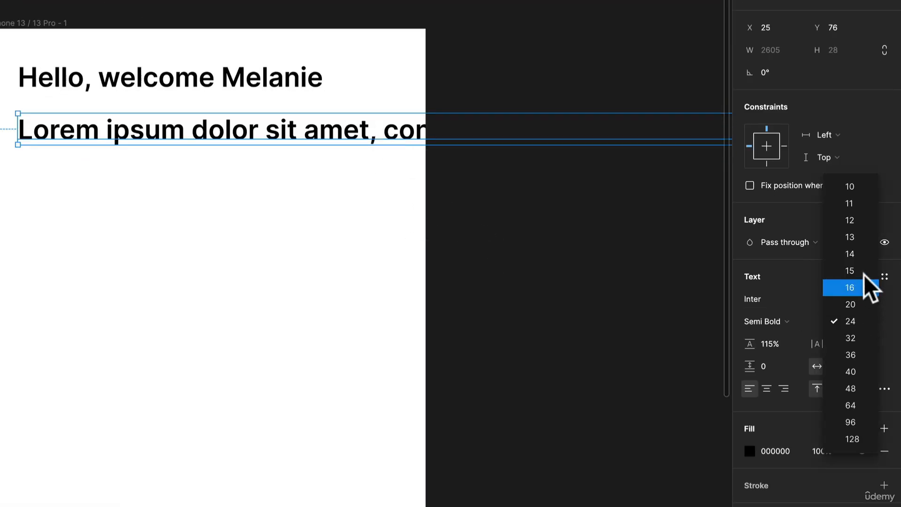
{"action": "left_click", "coordinate": [864, 256]}
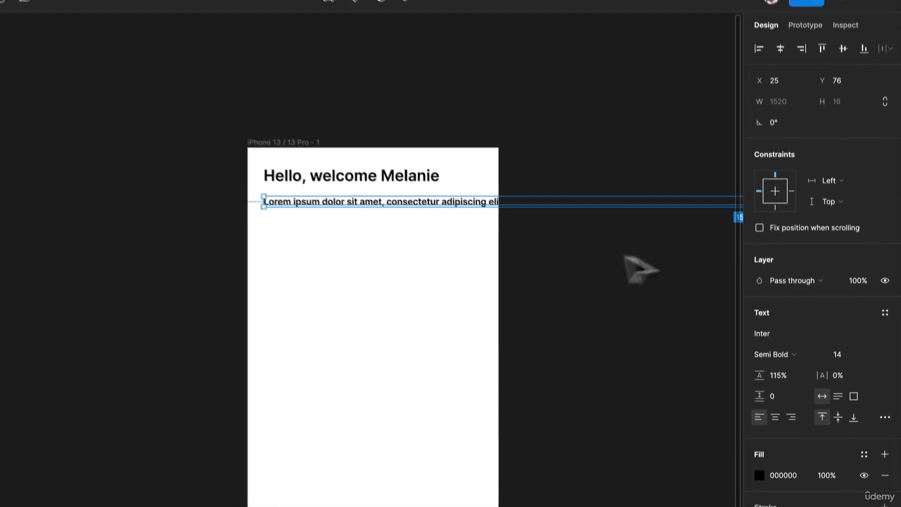
Step: Narrow the lorem ipsum text box to about 320 wide so the paragraph wraps inside the iPhone frame
{"action": "scroll", "coordinate": [408, 244], "scroll_direction": "down", "scroll_amount": 5}
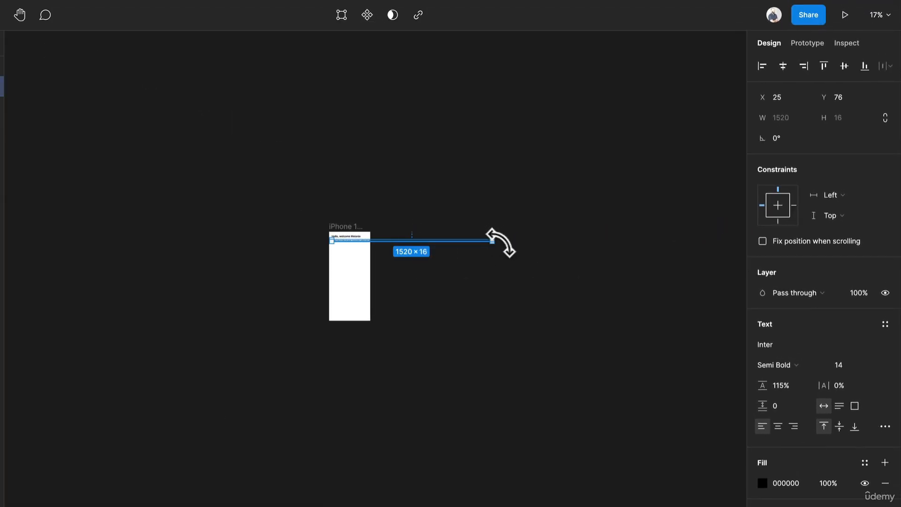
{"action": "left_click_drag", "start_coordinate": [493, 242], "coordinate": [365, 258]}
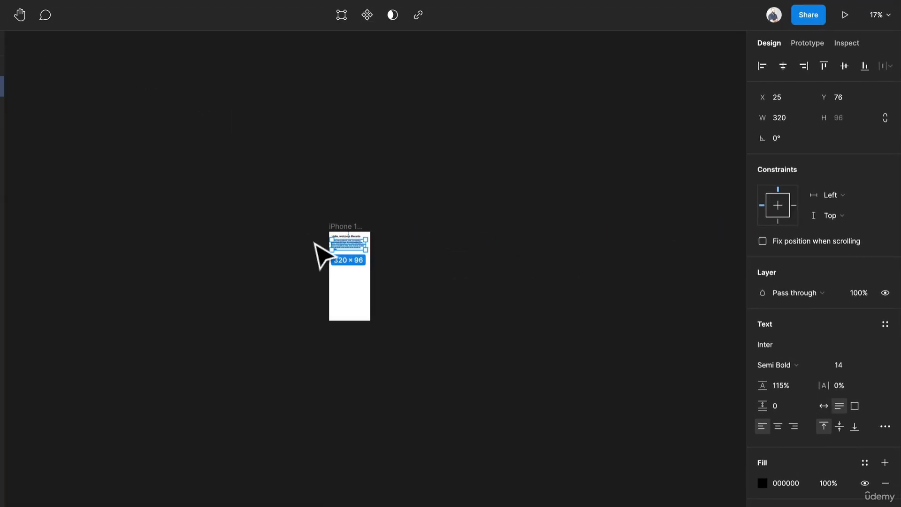
{"action": "scroll", "coordinate": [351, 248], "scroll_direction": "up", "scroll_amount": 5}
{"action": "scroll", "coordinate": [352, 248], "scroll_direction": "up", "scroll_amount": 5}
{"action": "scroll", "coordinate": [352, 248], "scroll_direction": "down", "scroll_amount": 3}
{"action": "scroll", "coordinate": [352, 248], "scroll_direction": "down", "scroll_amount": 1}
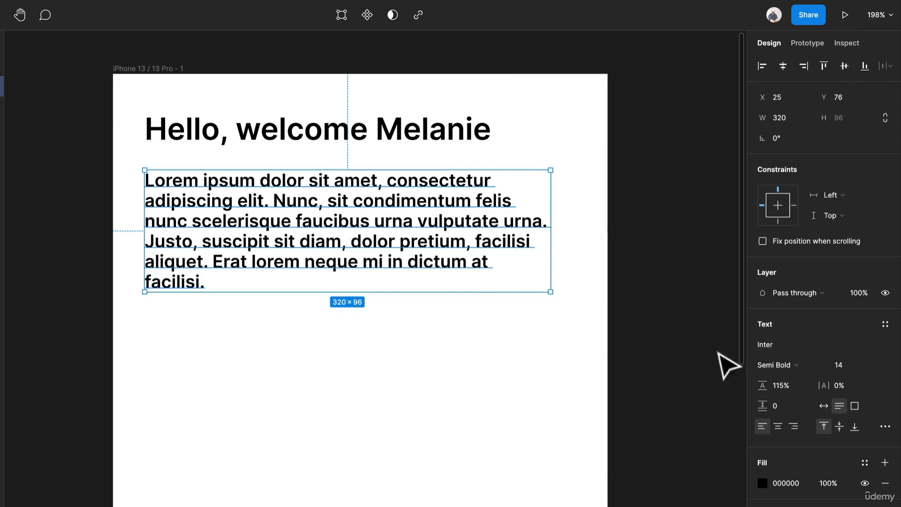
Step: Set the lorem ipsum paragraph's line height to 150% and its weight to Regular
{"action": "left_click", "coordinate": [780, 382]}
{"action": "type", "text": "15"}
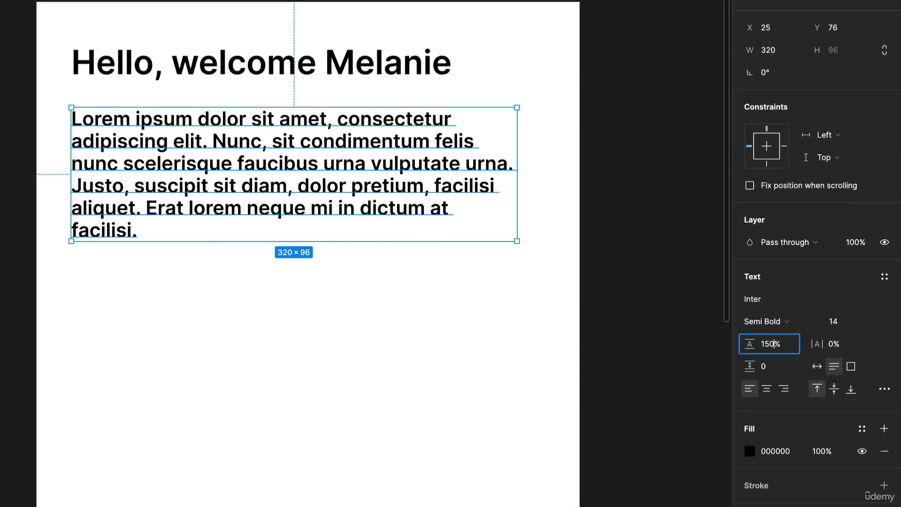
{"action": "type", "text": "0"}
{"action": "key", "text": "Return"}
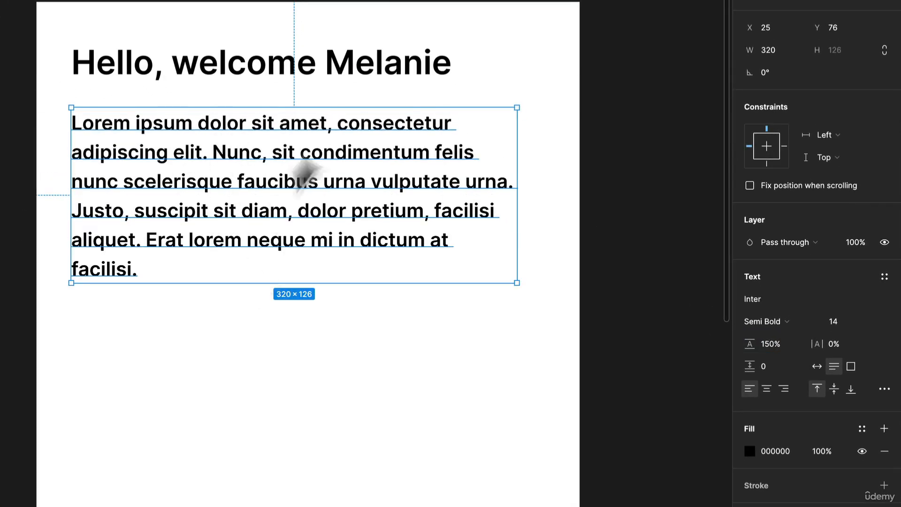
{"action": "left_click", "coordinate": [761, 321]}
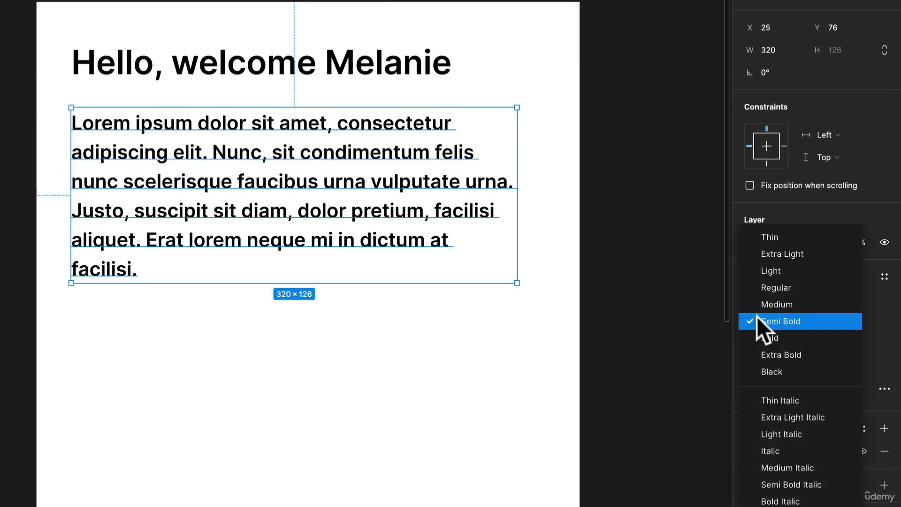
{"action": "left_click", "coordinate": [800, 285]}
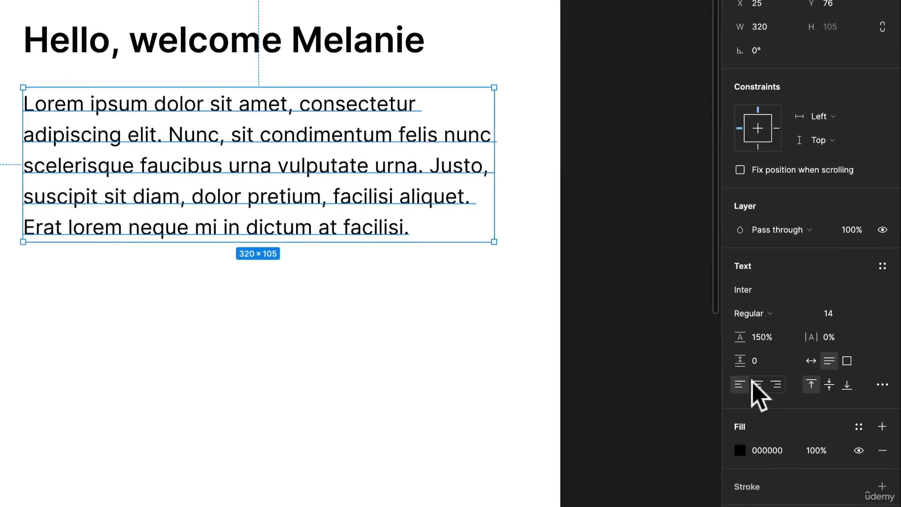
Step: Try center and right alignment on the paragraph and return it to left alignment
{"action": "left_click", "coordinate": [758, 385]}
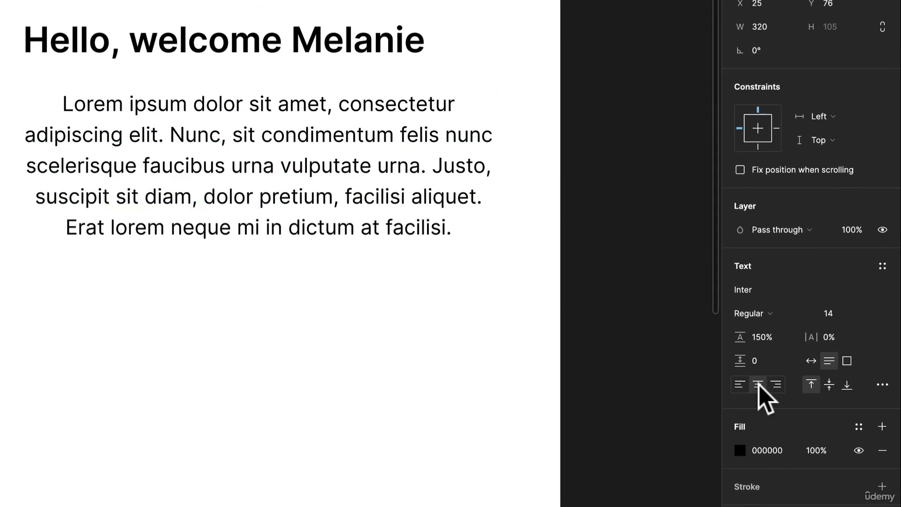
{"action": "left_click", "coordinate": [776, 384]}
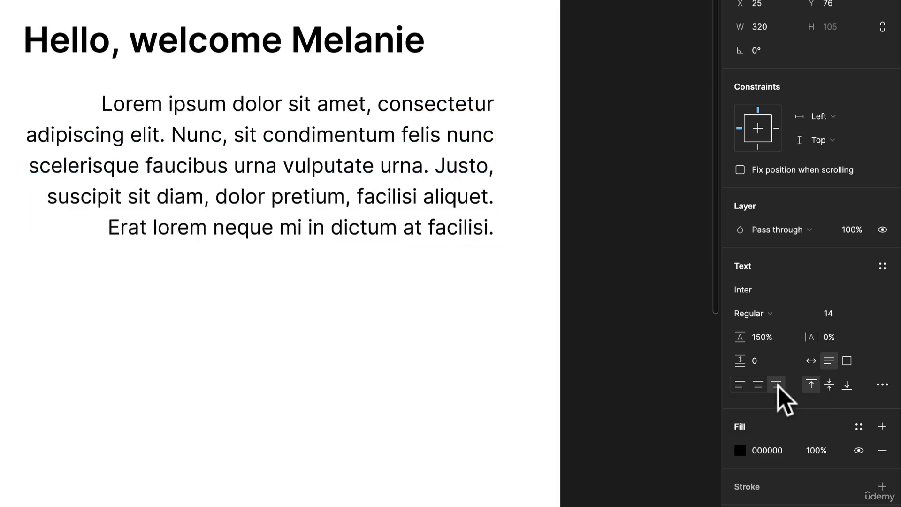
{"action": "left_click", "coordinate": [740, 385]}
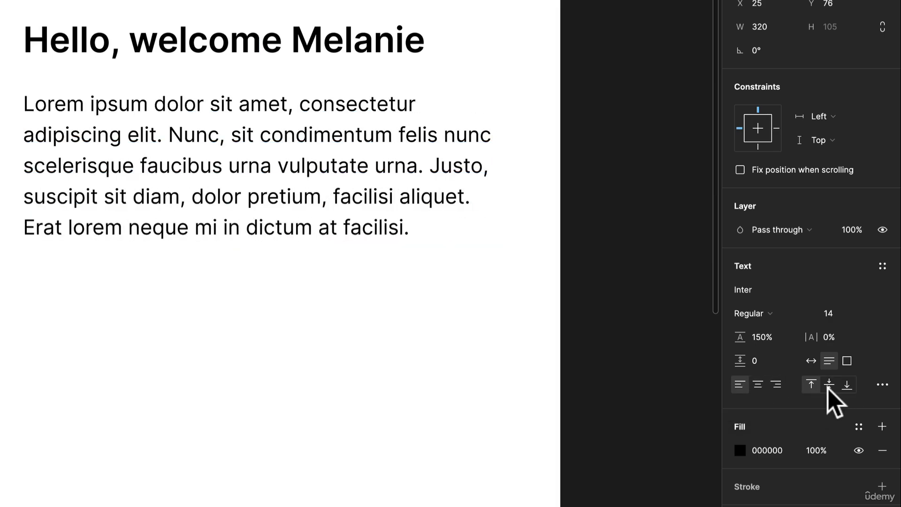
Step: Align the paragraph vertically to the middle and stretch its text box to about 304 high
{"action": "left_click", "coordinate": [471, 264]}
{"action": "left_click", "coordinate": [408, 220]}
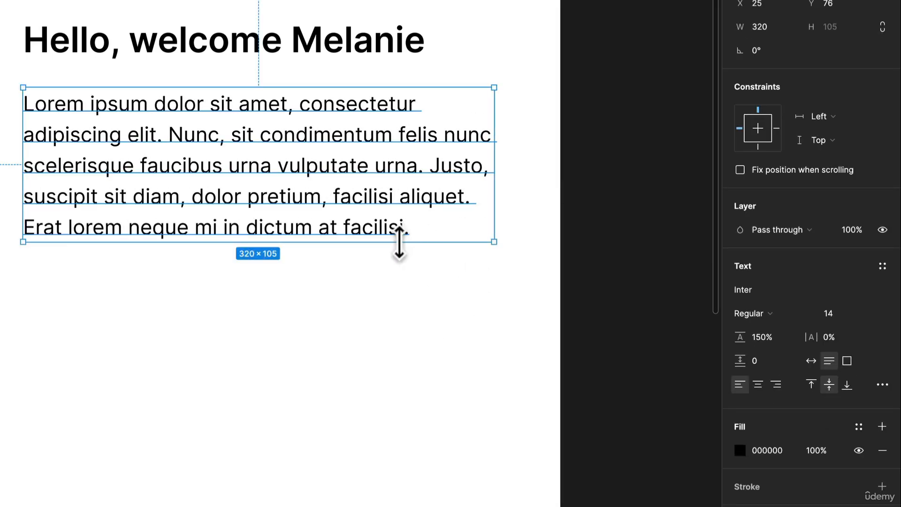
{"action": "left_click_drag", "start_coordinate": [399, 242], "coordinate": [391, 506]}
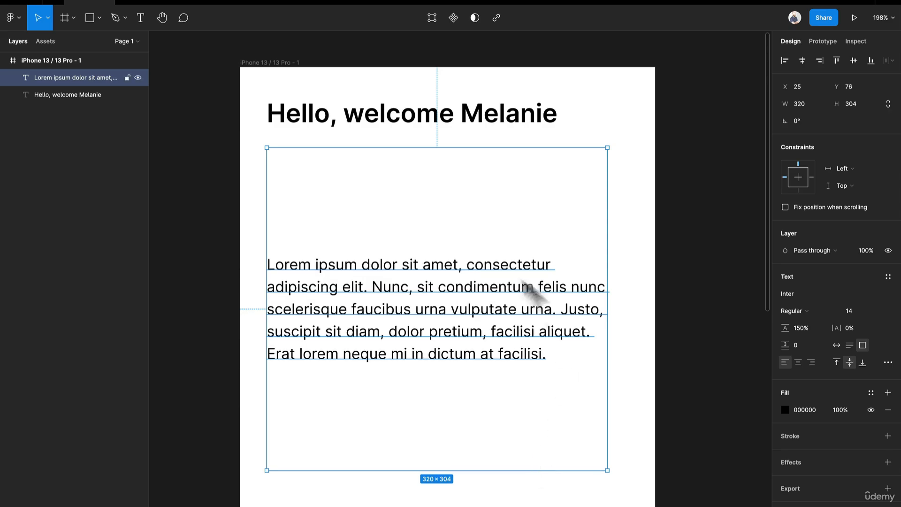
Step: Try top and bottom vertical alignment on the paragraph and return it to the middle
{"action": "left_click", "coordinate": [836, 362]}
{"action": "left_click", "coordinate": [863, 362]}
{"action": "left_click", "coordinate": [850, 362]}
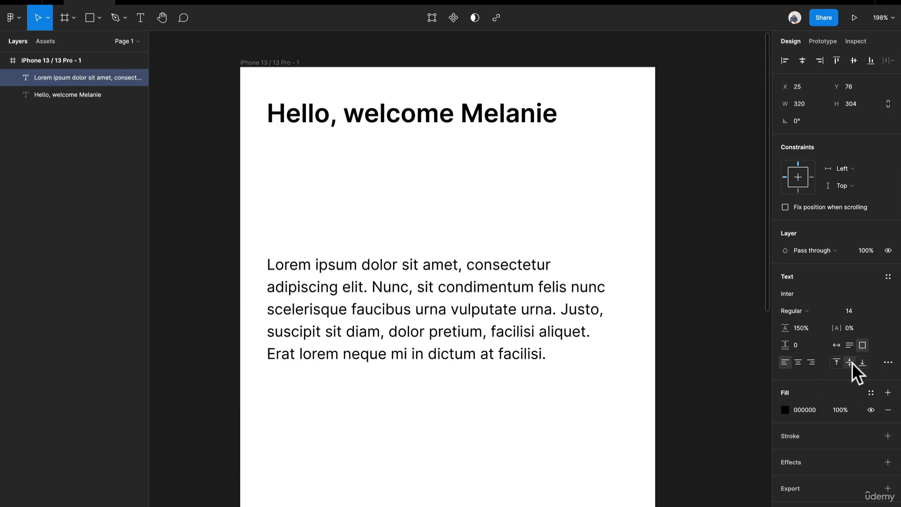
Step: In the paragraph's advanced type settings, set the resizing to truncate text and the alignment to justified
{"action": "left_click", "coordinate": [887, 362]}
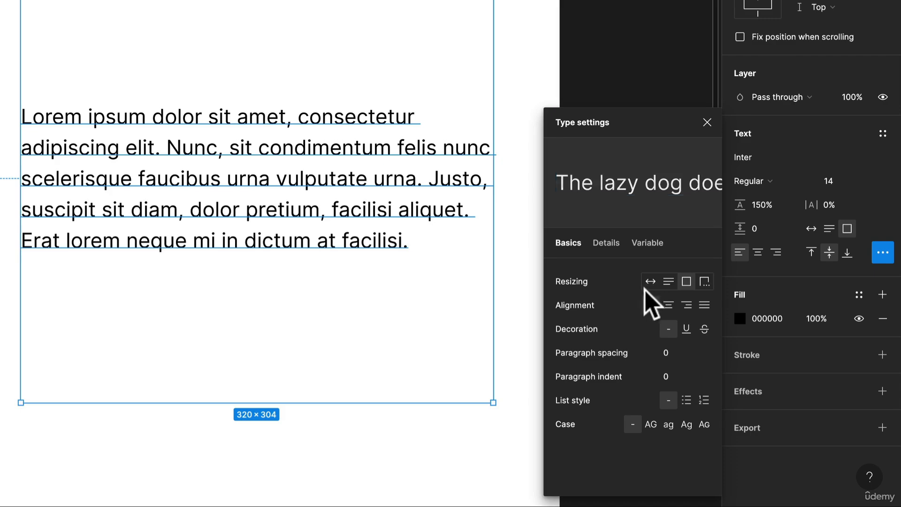
{"action": "left_click", "coordinate": [705, 282]}
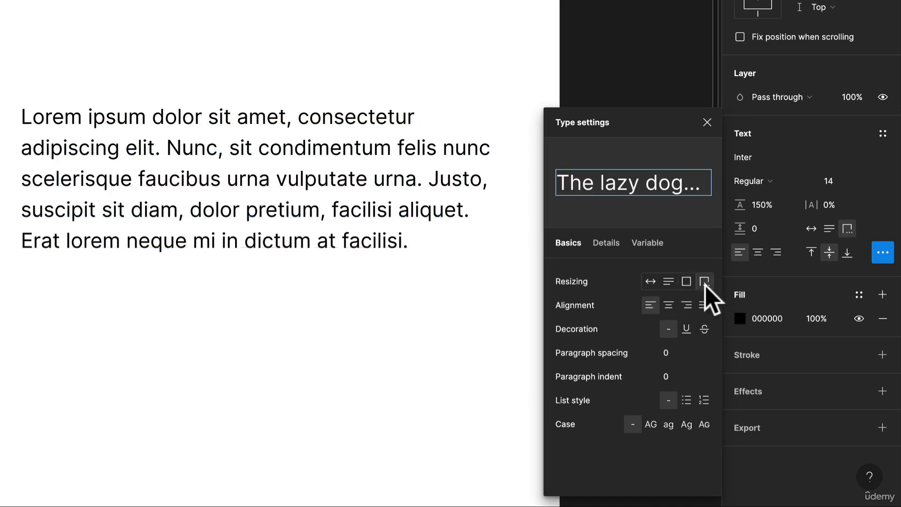
{"action": "left_click", "coordinate": [654, 284]}
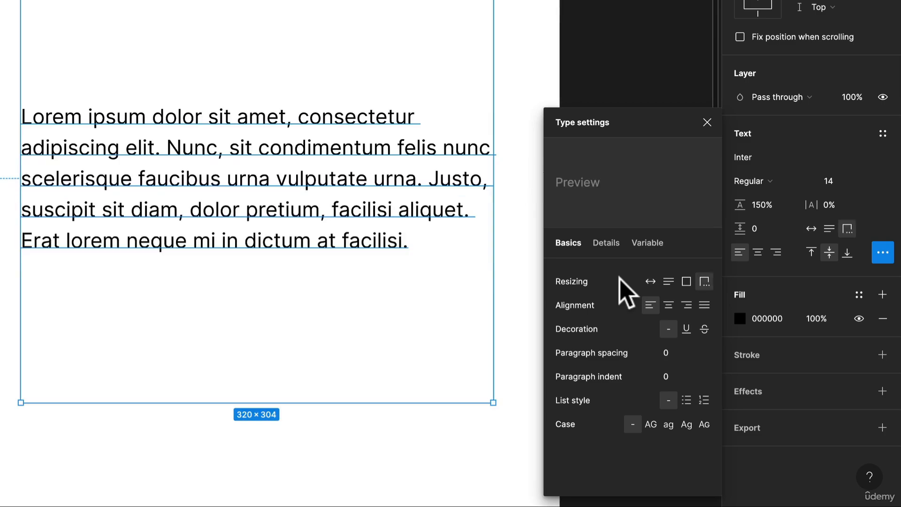
{"action": "left_click", "coordinate": [705, 305]}
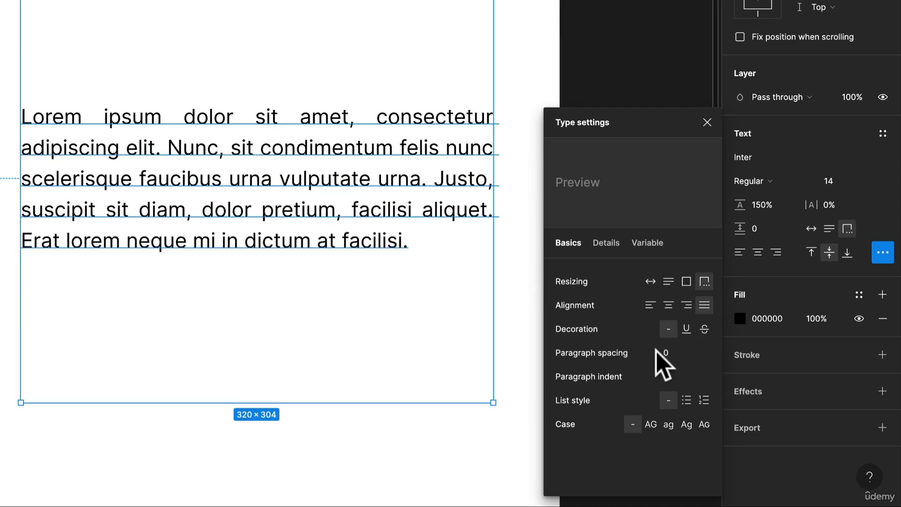
Step: Try the underline and strikethrough decorations on the paragraph and return to no decoration
{"action": "left_click", "coordinate": [686, 330]}
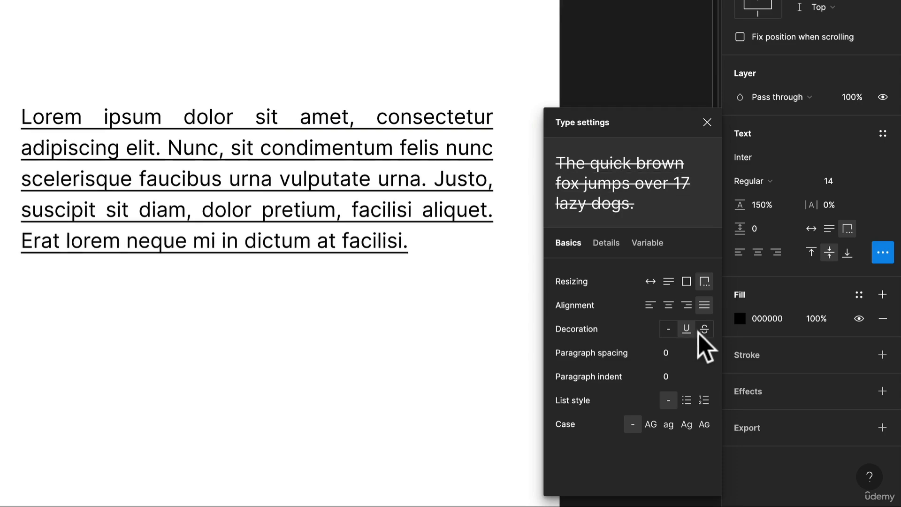
{"action": "left_click", "coordinate": [701, 330]}
{"action": "left_click", "coordinate": [669, 329]}
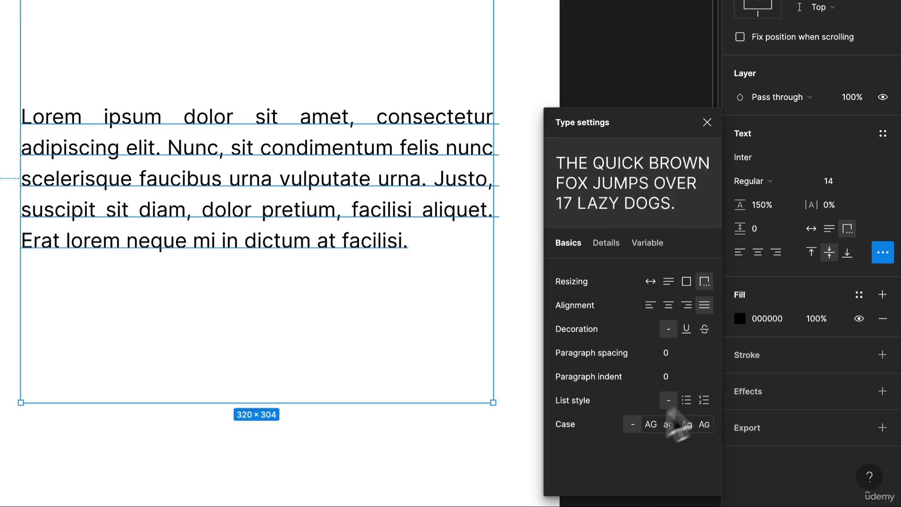
Step: Apply the numbered list style to the lorem ipsum paragraph
{"action": "left_click", "coordinate": [699, 400]}
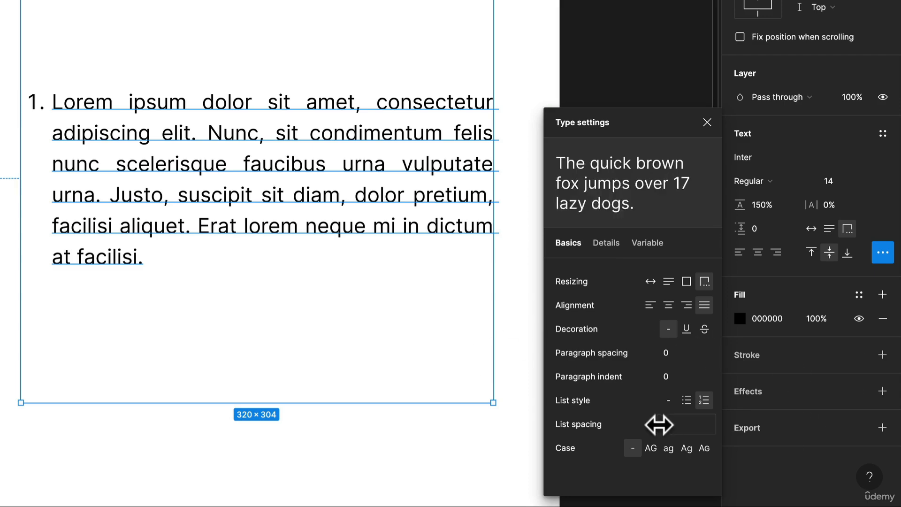
Step: Remove the paragraph's list style, then try the uppercase and title case options and return to the original case
{"action": "left_click", "coordinate": [669, 400]}
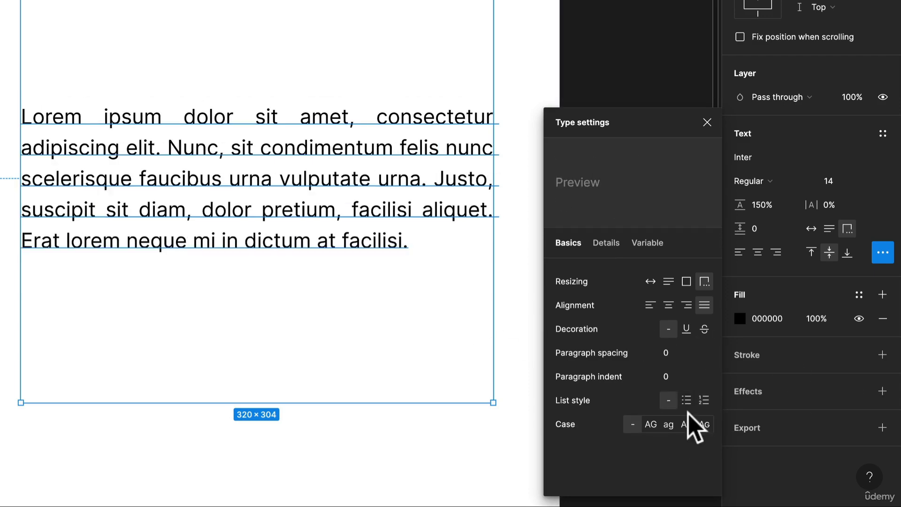
{"action": "left_click", "coordinate": [650, 424]}
{"action": "left_click", "coordinate": [686, 424]}
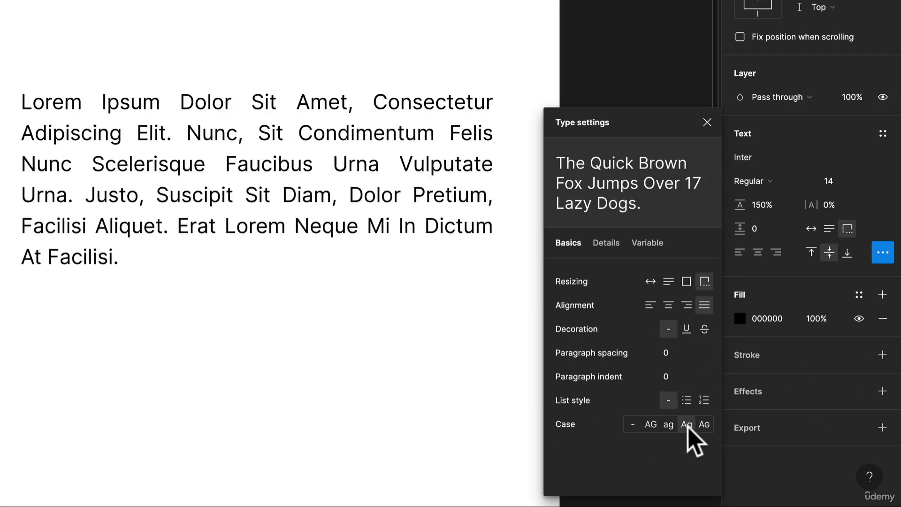
{"action": "left_click", "coordinate": [632, 424]}
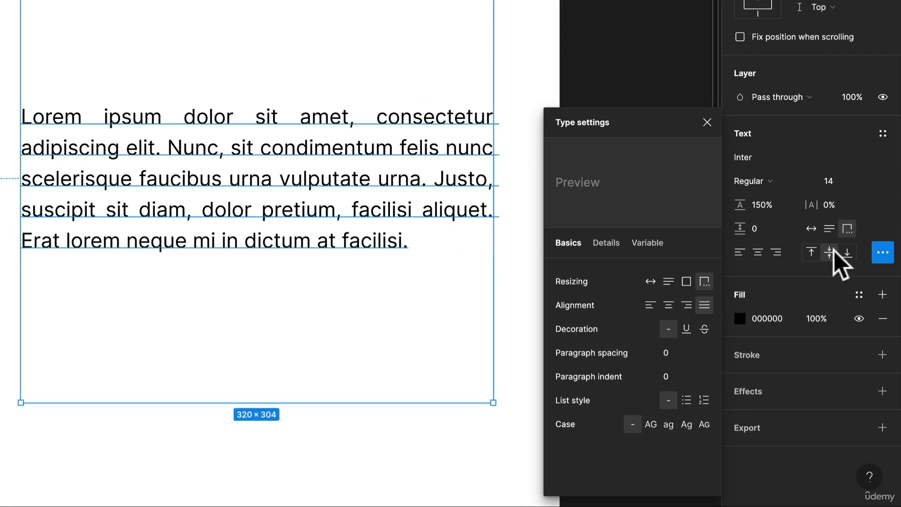
Step: Set the lorem ipsum paragraph's resizing to auto height and close its type settings
{"action": "left_click", "coordinate": [829, 229]}
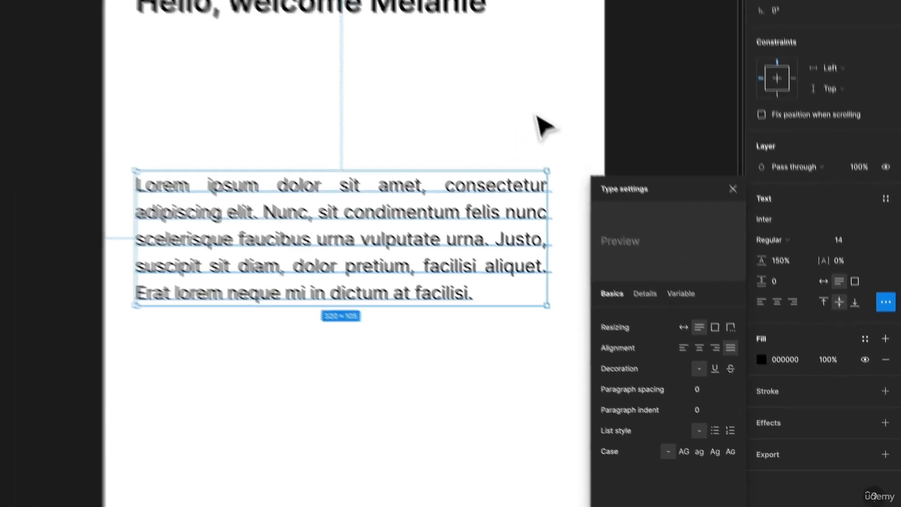
{"action": "left_click", "coordinate": [489, 54]}
{"action": "left_click", "coordinate": [497, 307]}
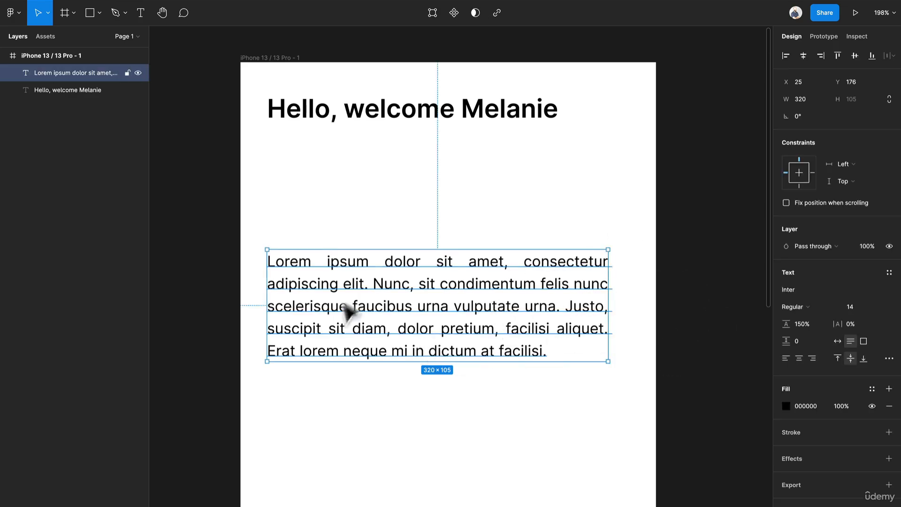
Step: Move the greeting down to about Y 51 and place the lorem ipsum paragraph beneath it at about Y 103
{"action": "left_click_drag", "start_coordinate": [466, 348], "coordinate": [457, 252]}
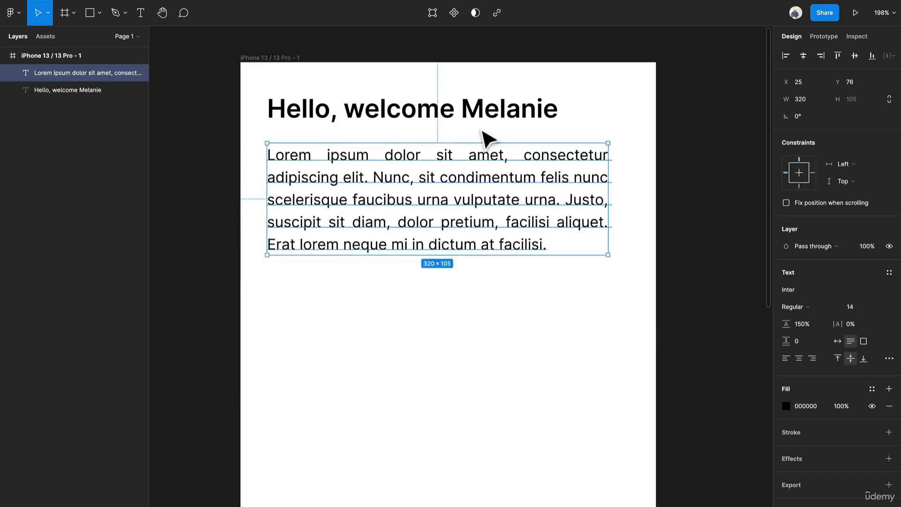
{"action": "left_click", "coordinate": [483, 122], "text": "shift"}
{"action": "left_click_drag", "start_coordinate": [484, 122], "coordinate": [487, 146]}
{"action": "left_click", "coordinate": [494, 222]}
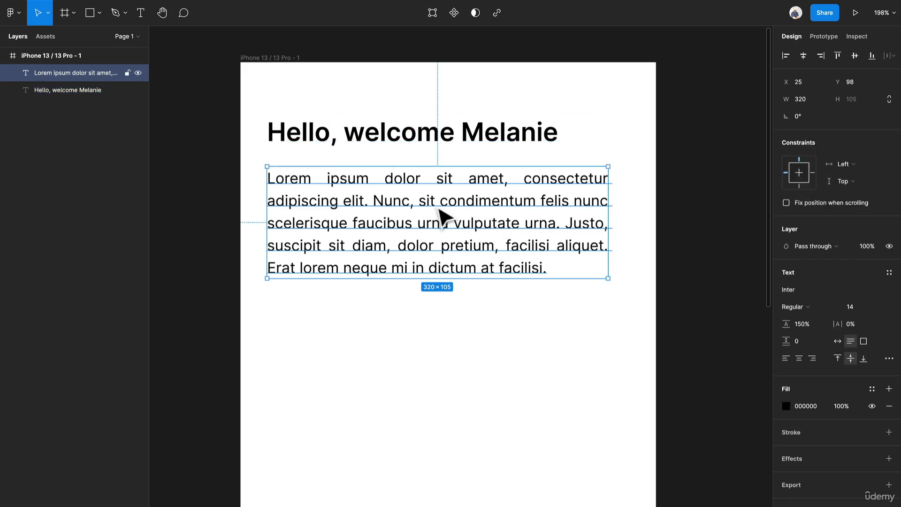
{"action": "mouse_move", "coordinate": [356, 212]}
{"action": "left_mouse_down"}
{"action": "mouse_move", "coordinate": [358, 246]}
{"action": "mouse_move", "coordinate": [356, 216]}
{"action": "left_mouse_up"}
{"action": "left_click", "coordinate": [483, 136]}
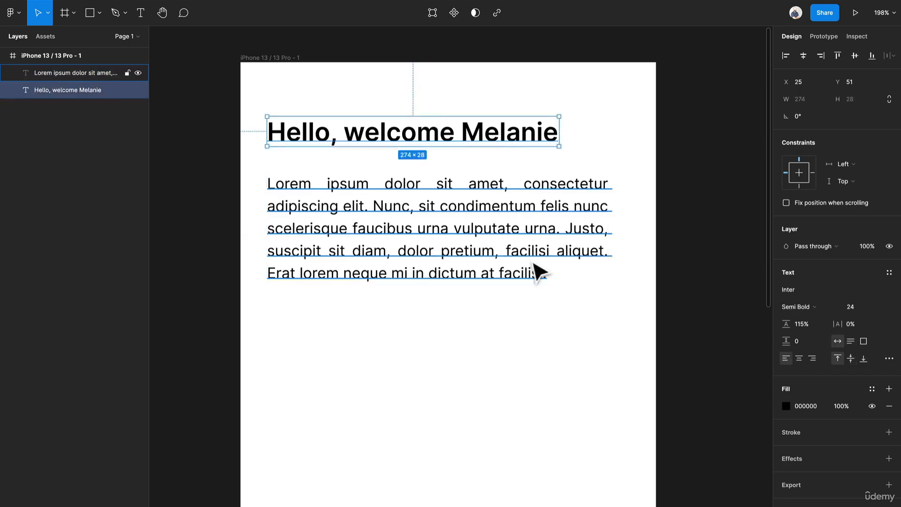
{"action": "left_click", "coordinate": [535, 264]}
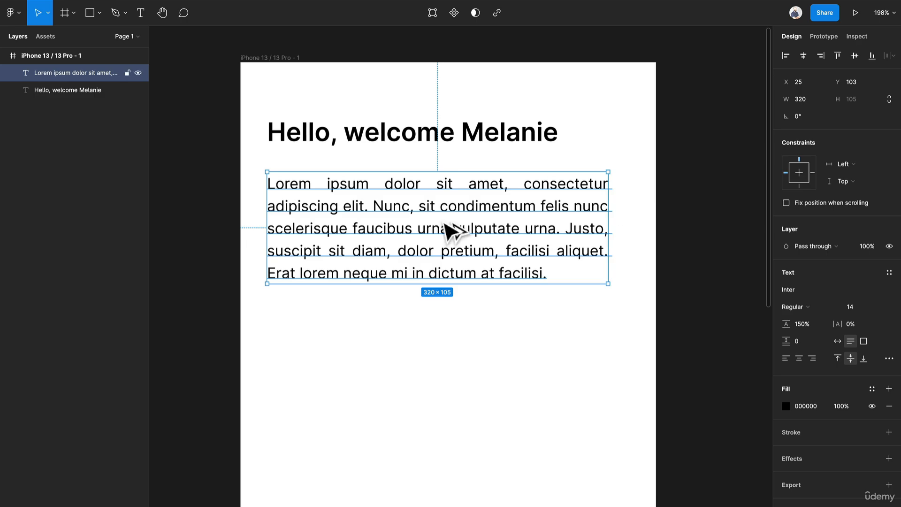
Step: Duplicate the lorem ipsum paragraph lower in the frame at about Y 278 and replace the copy's text with "List Item"
{"action": "left_click_drag", "start_coordinate": [453, 230], "coordinate": [432, 404], "text": "alt"}
{"action": "double_click", "coordinate": [431, 394]}
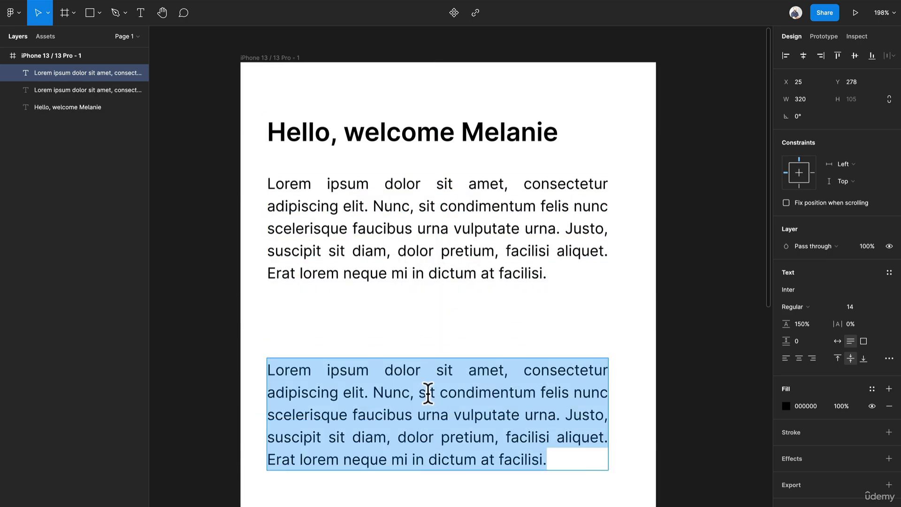
{"action": "type", "text": "List Item"}
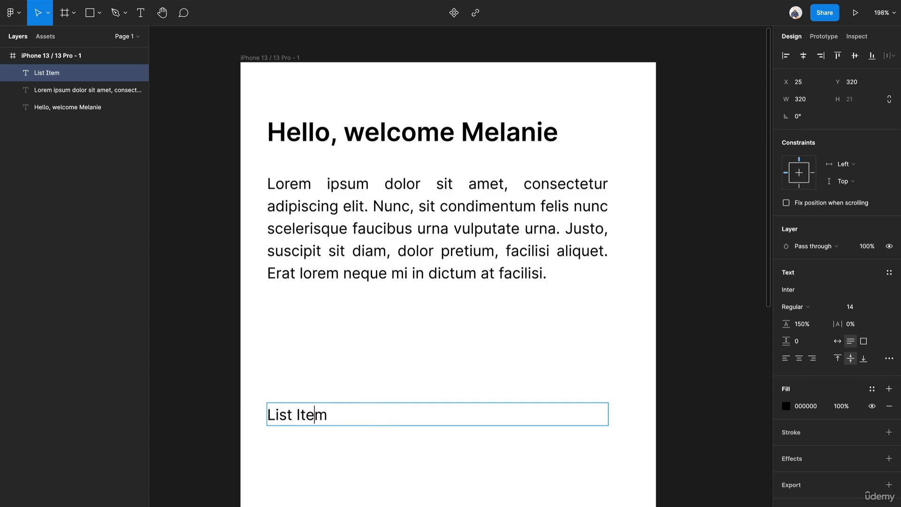
Step: Turn the "List Item" line into a bulleted list and add a second "List Item" below it
{"action": "key", "text": "Left"}
{"action": "key", "text": "Left"}
{"action": "key", "text": "Left"}
{"action": "key", "text": "Left"}
{"action": "key", "text": "Left"}
{"action": "key", "text": "Left"}
{"action": "key", "text": "Left"}
{"action": "key", "text": "Left"}
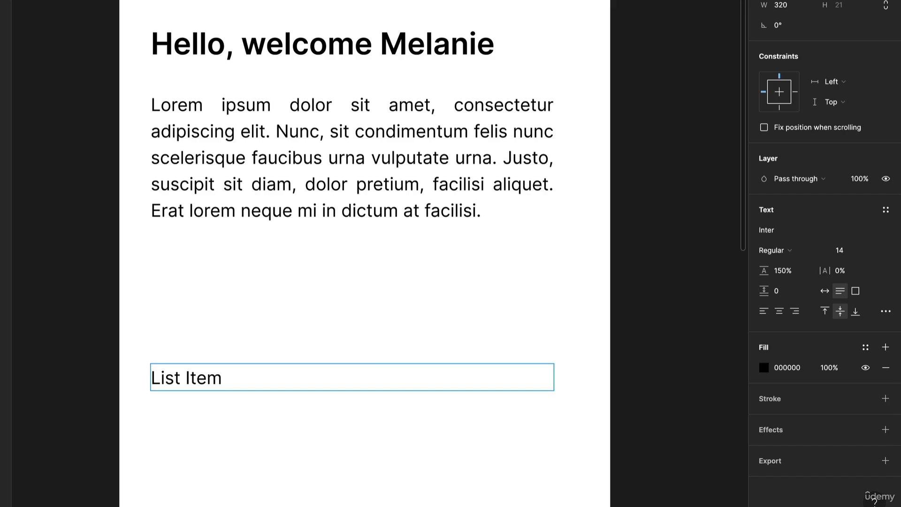
{"action": "type", "text": "-"}
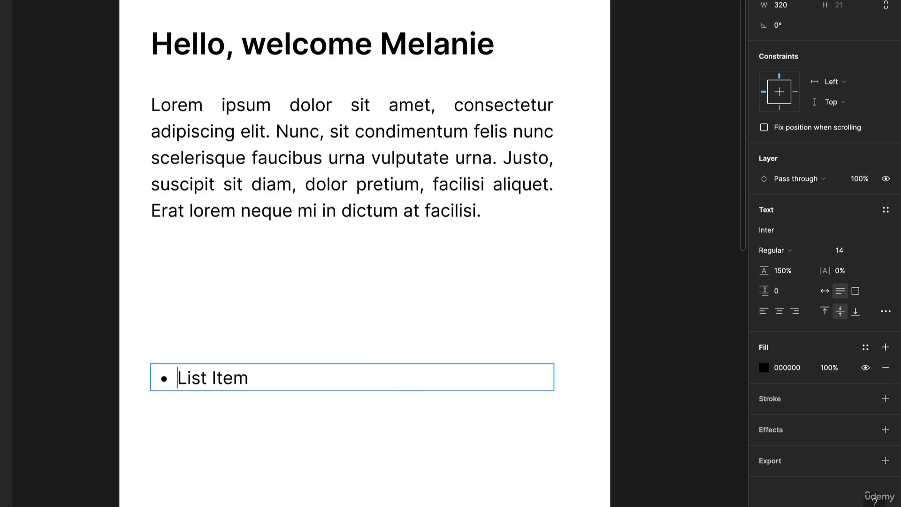
{"action": "key", "text": "Return"}
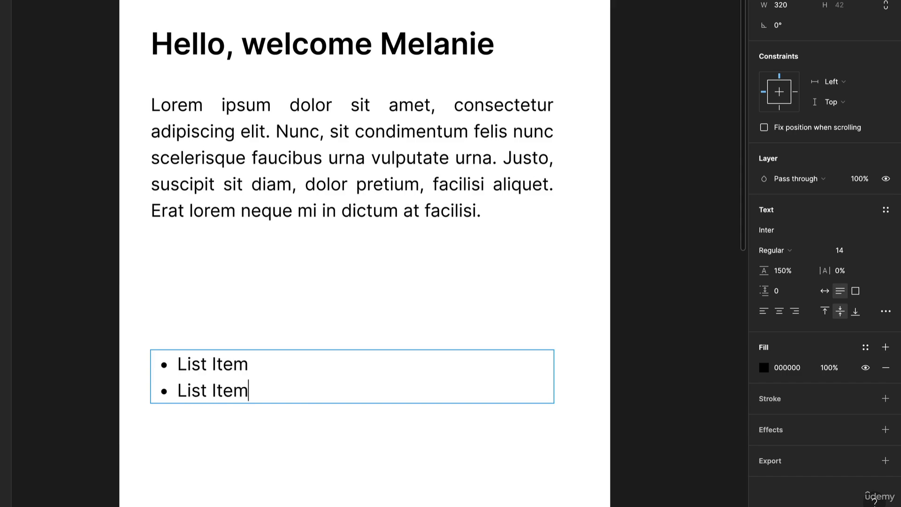
Step: Copy the "List Item" text into new bullets until the list has eight items, and finish editing the text
{"action": "key", "text": "shift+Home"}
{"action": "key", "text": "ctrl+c"}
{"action": "key", "text": "End"}
{"action": "key", "text": "Return"}
{"action": "key", "text": "ctrl+v"}
{"action": "key", "text": "Return"}
{"action": "key", "text": "ctrl+v"}
{"action": "key", "text": "Return"}
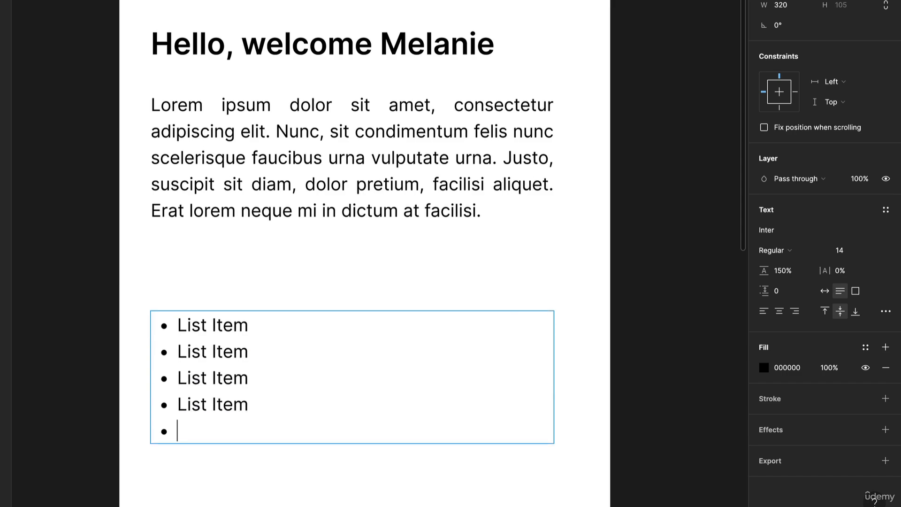
{"action": "key", "text": "ctrl+v"}
{"action": "key", "text": "Return"}
{"action": "key", "text": "Return"}
{"action": "key", "text": "ctrl+v"}
{"action": "key", "text": "Return"}
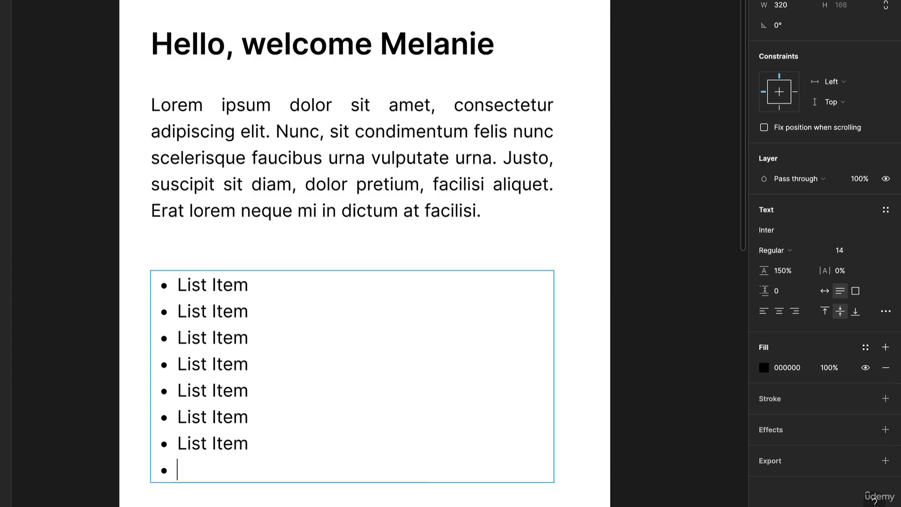
{"action": "right_click", "coordinate": [294, 355]}
{"action": "key", "text": "Escape"}
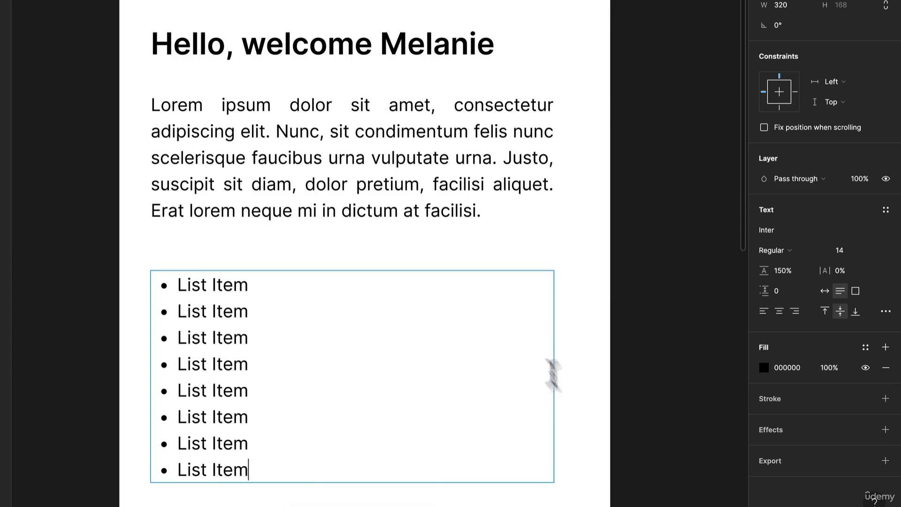
{"action": "key", "text": "Escape"}
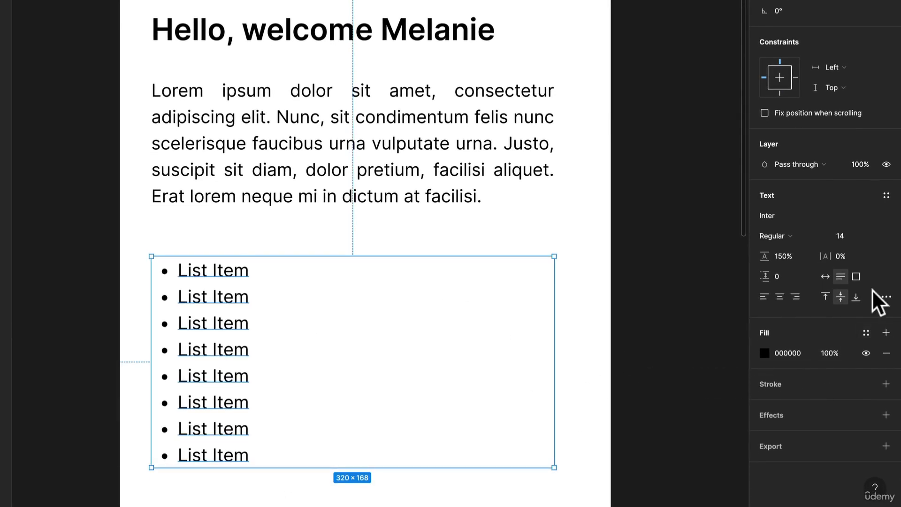
Step: Compare the bulleted and numbered styles on the eight-item list, settle on numbered, and close the type settings
{"action": "left_click", "coordinate": [885, 296]}
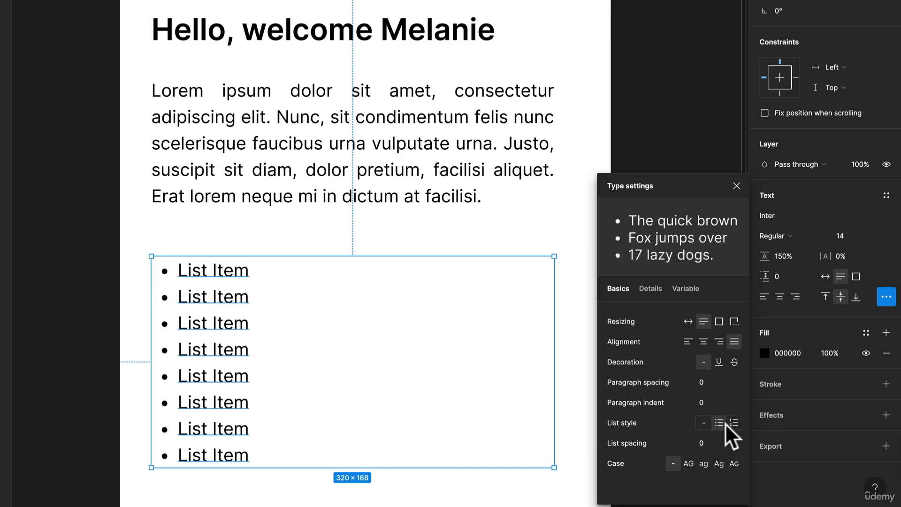
{"action": "left_click", "coordinate": [735, 423]}
{"action": "left_click", "coordinate": [718, 423]}
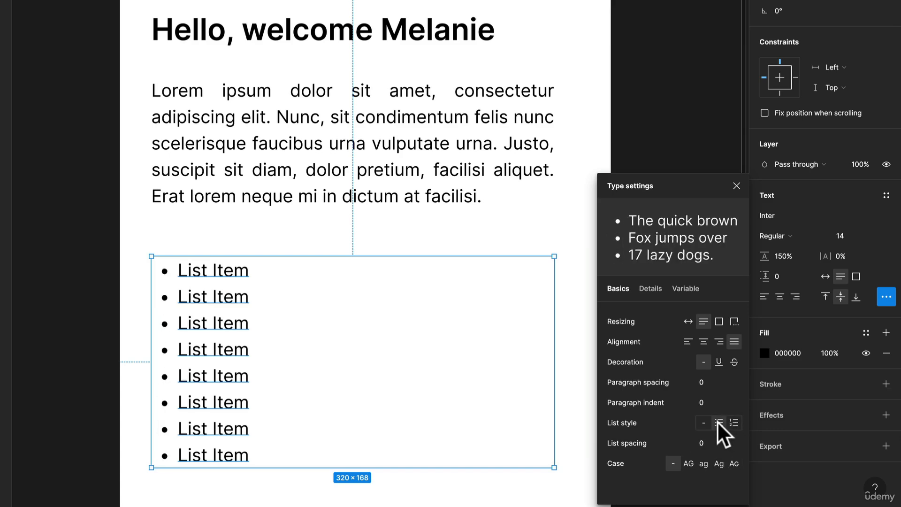
{"action": "left_click", "coordinate": [728, 424]}
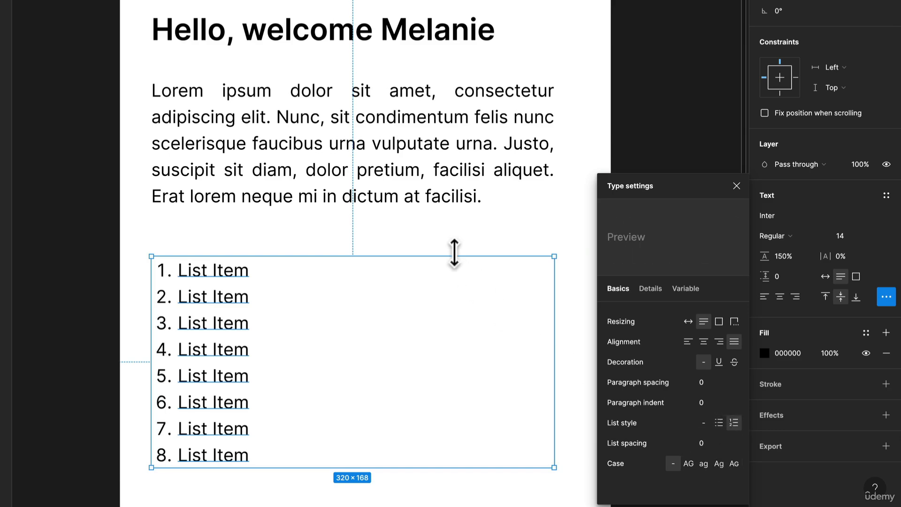
{"action": "left_click", "coordinate": [460, 250]}
{"action": "left_click", "coordinate": [220, 317]}
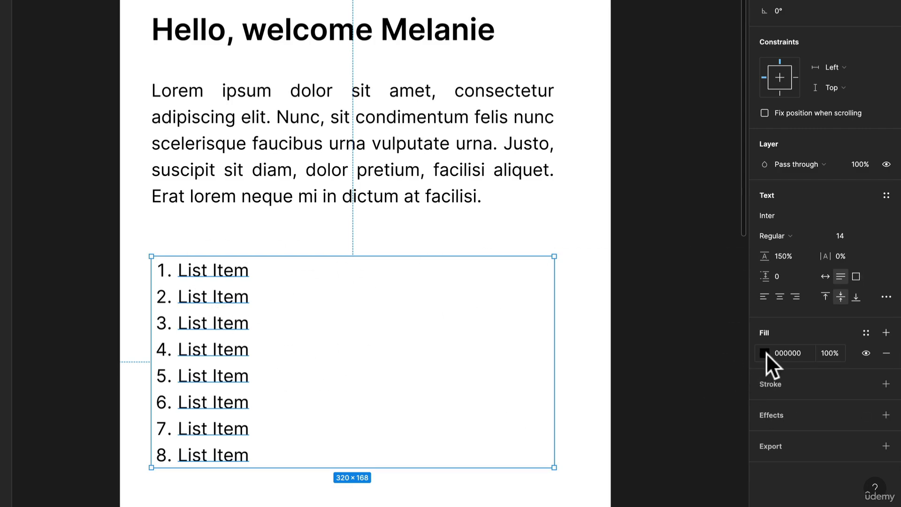
Step: Try the reds 753B3B and BE4545 as the numbered list's text fill and settle on the grey 585858
{"action": "left_click", "coordinate": [765, 354]}
{"action": "left_click_drag", "start_coordinate": [703, 316], "coordinate": [672, 279]}
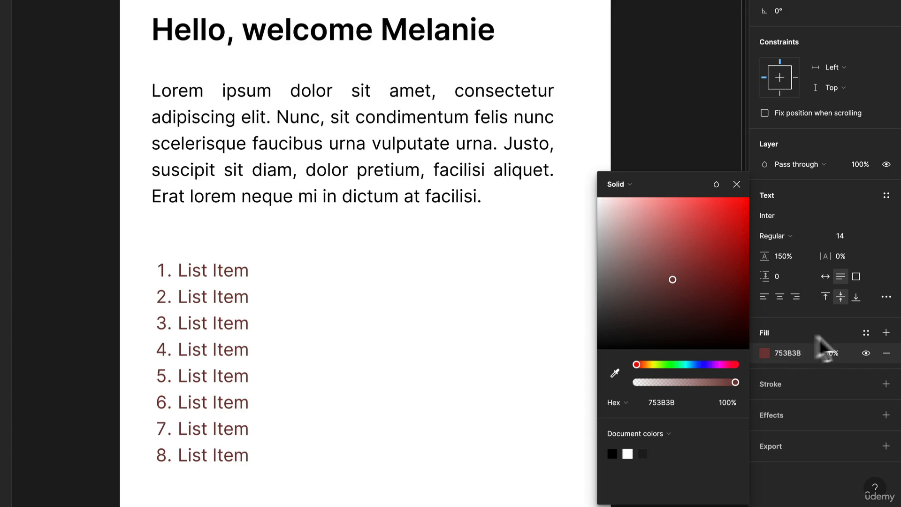
{"action": "left_click_drag", "start_coordinate": [694, 241], "coordinate": [695, 235]}
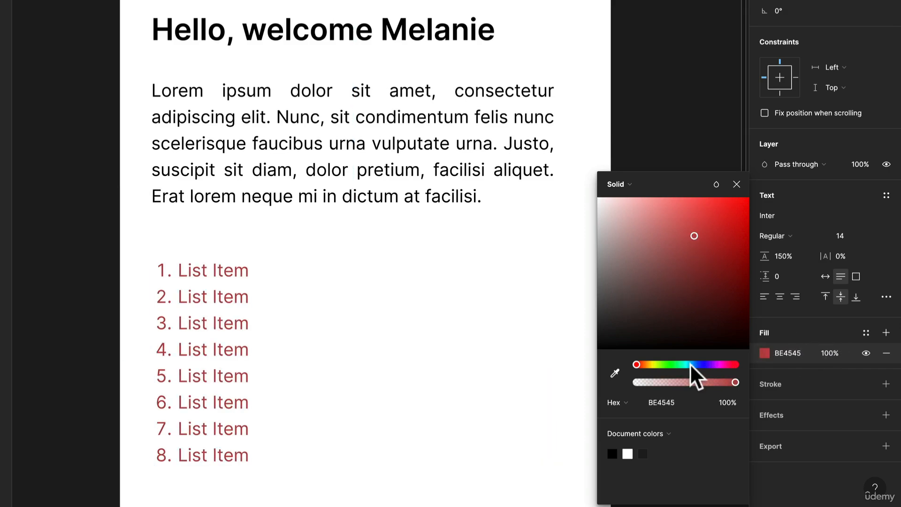
{"action": "left_click_drag", "start_coordinate": [630, 299], "coordinate": [598, 297]}
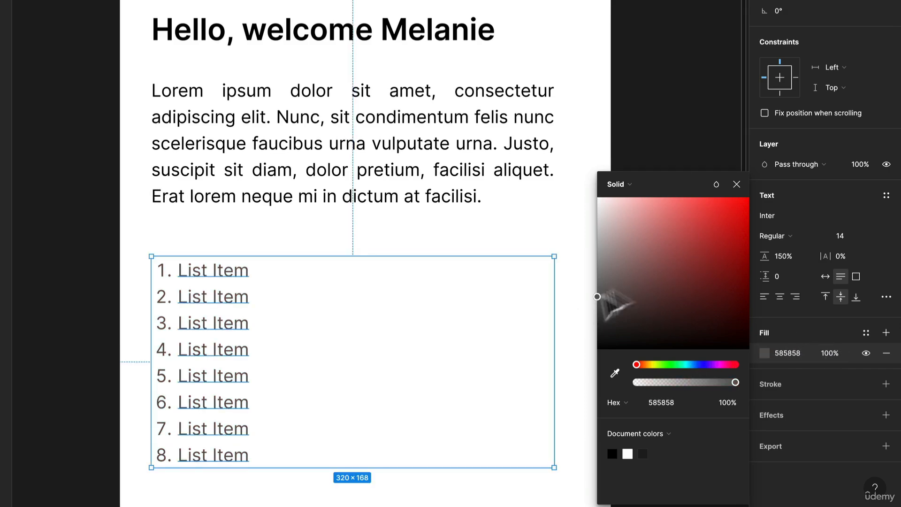